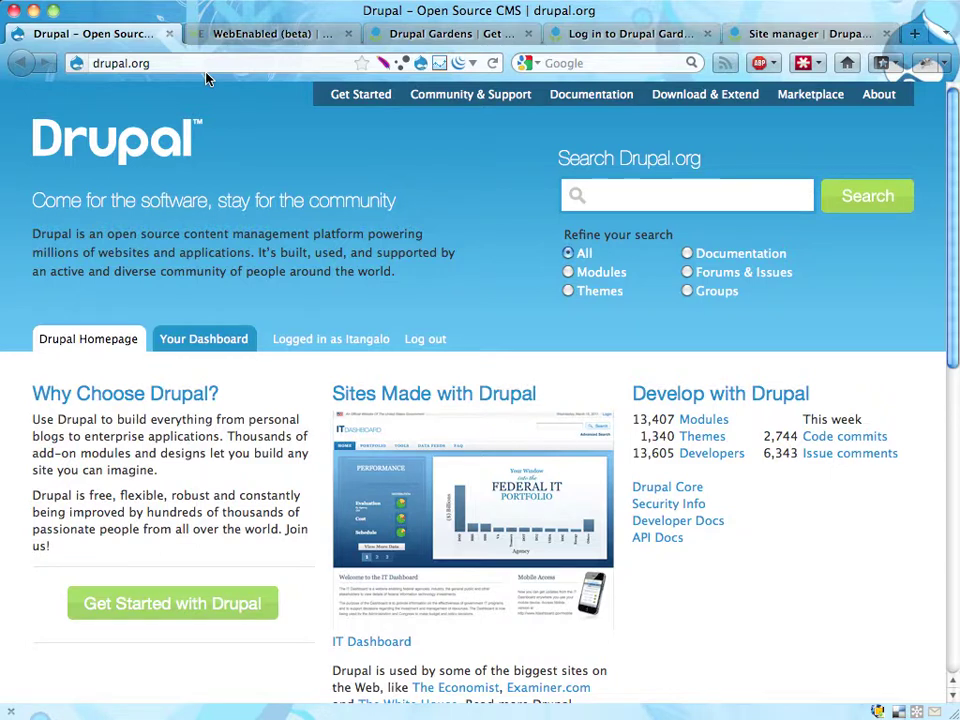
# - Switch to the WebEnabled (beta) tab to show its home page with plans and site types
pyautogui.click(265, 36)
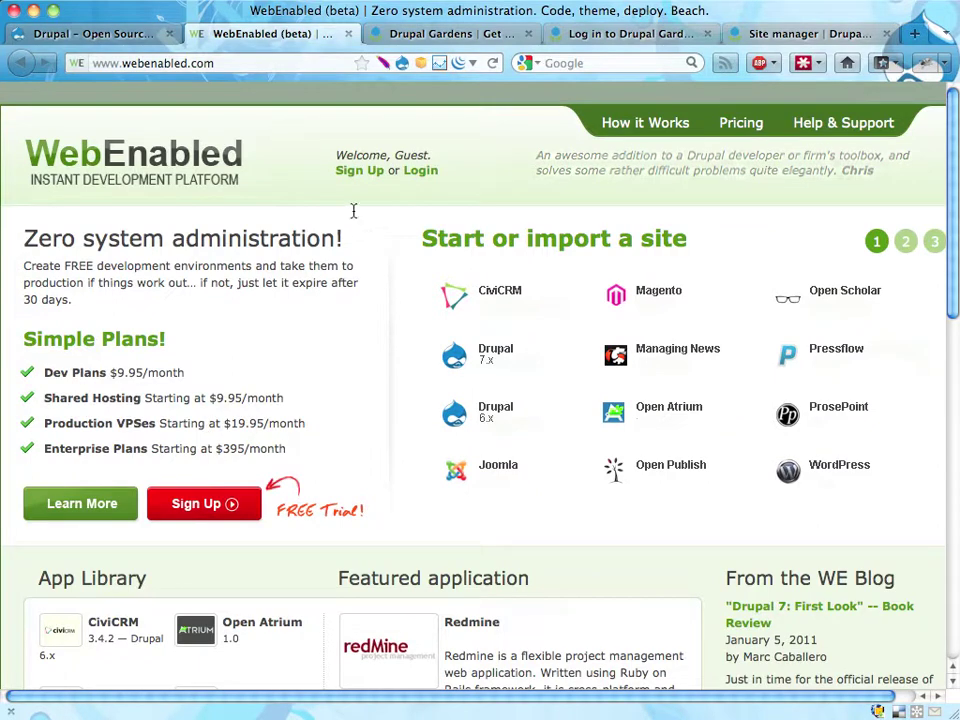
# - Open Plans and Pricing from Sign Up and choose the free Trial Plan
pyautogui.click(198, 505)
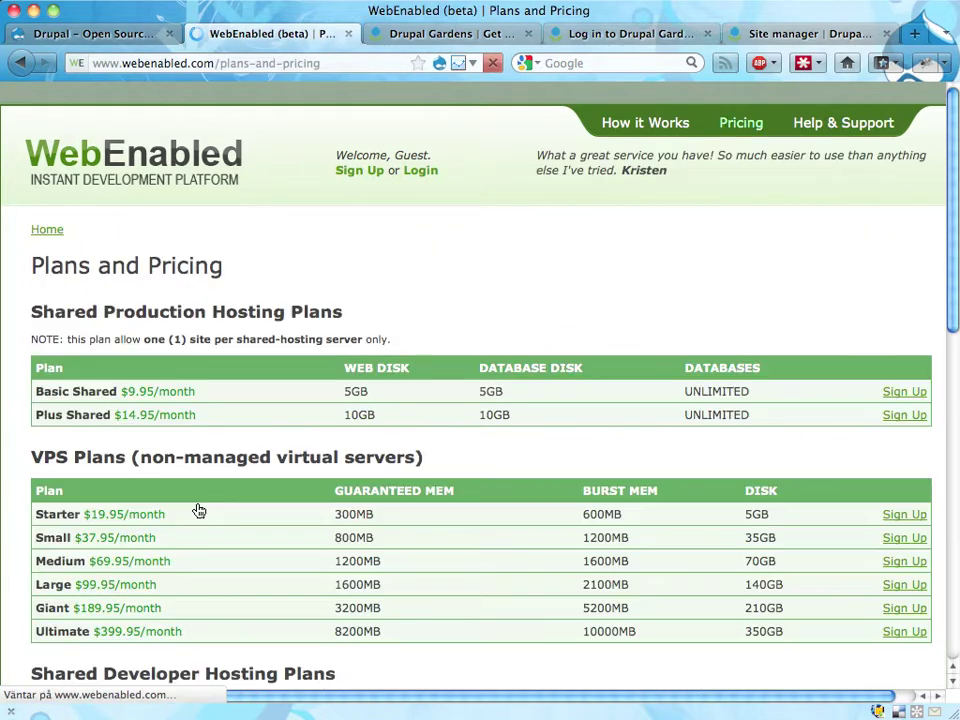
pyautogui.scroll(-5, 272, 349)
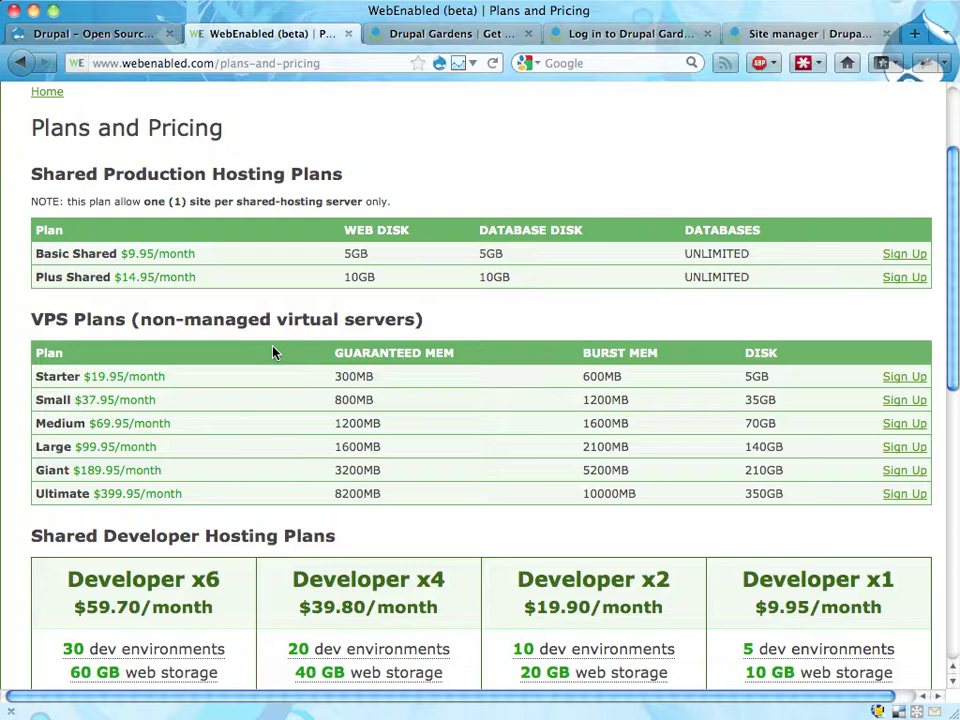
pyautogui.scroll(-3, 236, 369)
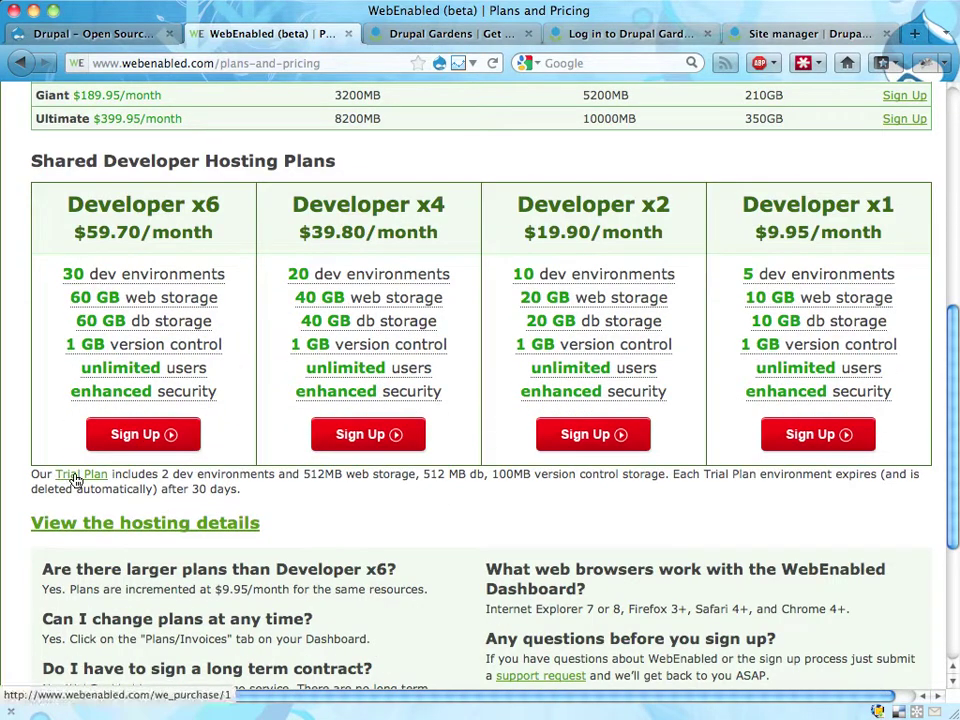
pyautogui.click(75, 478)
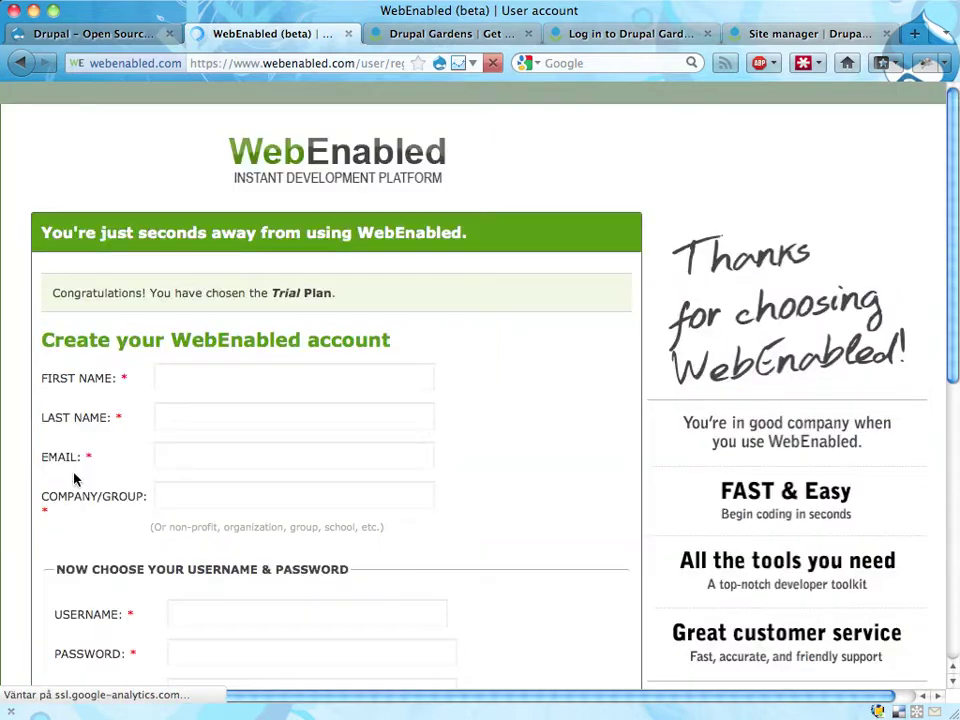
# - Enter the user's first name, last name, e-mail address and company in the sign-up form
pyautogui.click(258, 369)
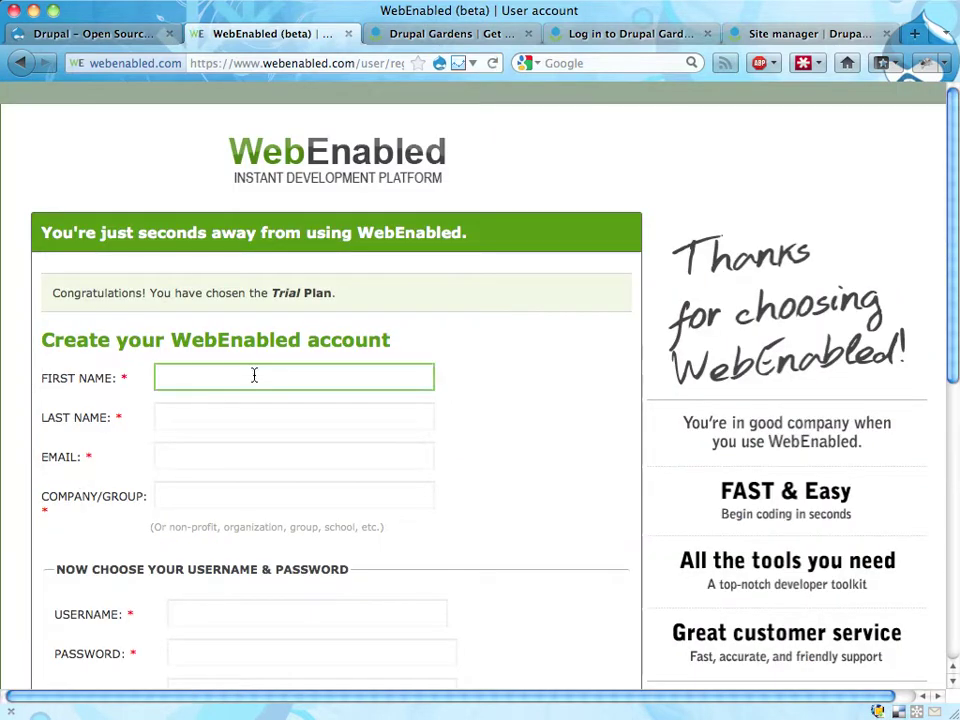
pyautogui.press('Tab')
pyautogui.press('Tab')
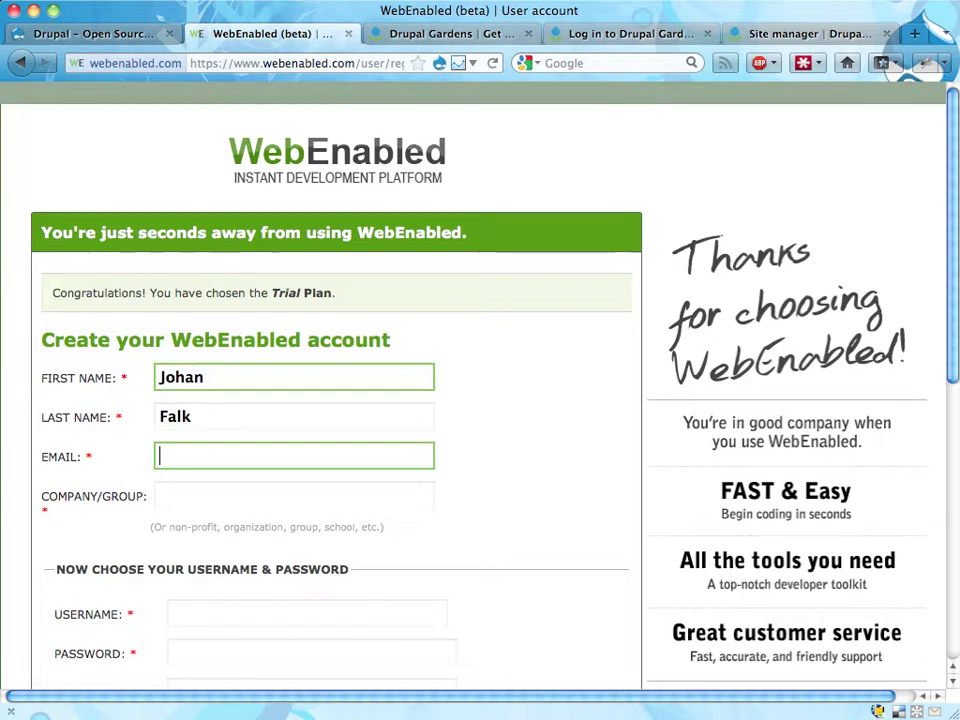
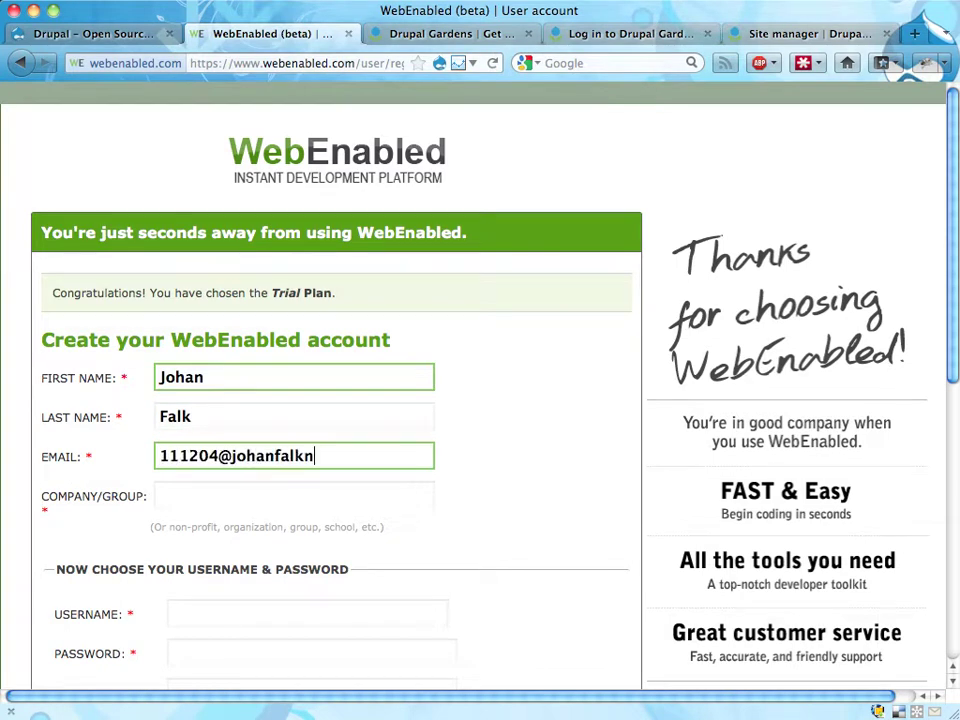
pyautogui.press('Tab')
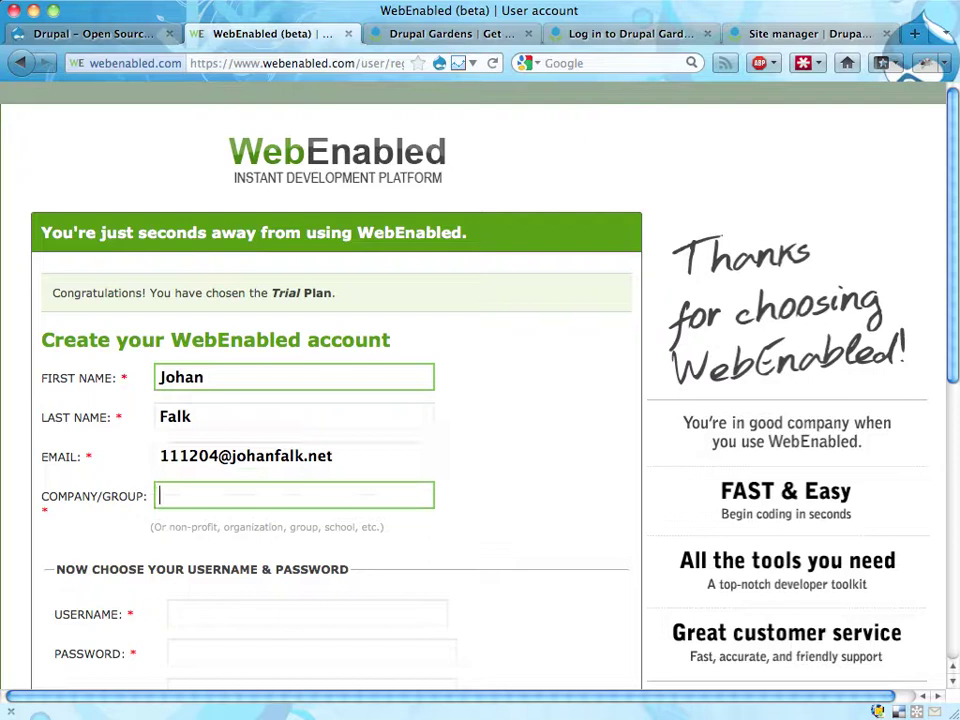
pyautogui.write('Johan')
pyautogui.press('Down')
pyautogui.press('Return')
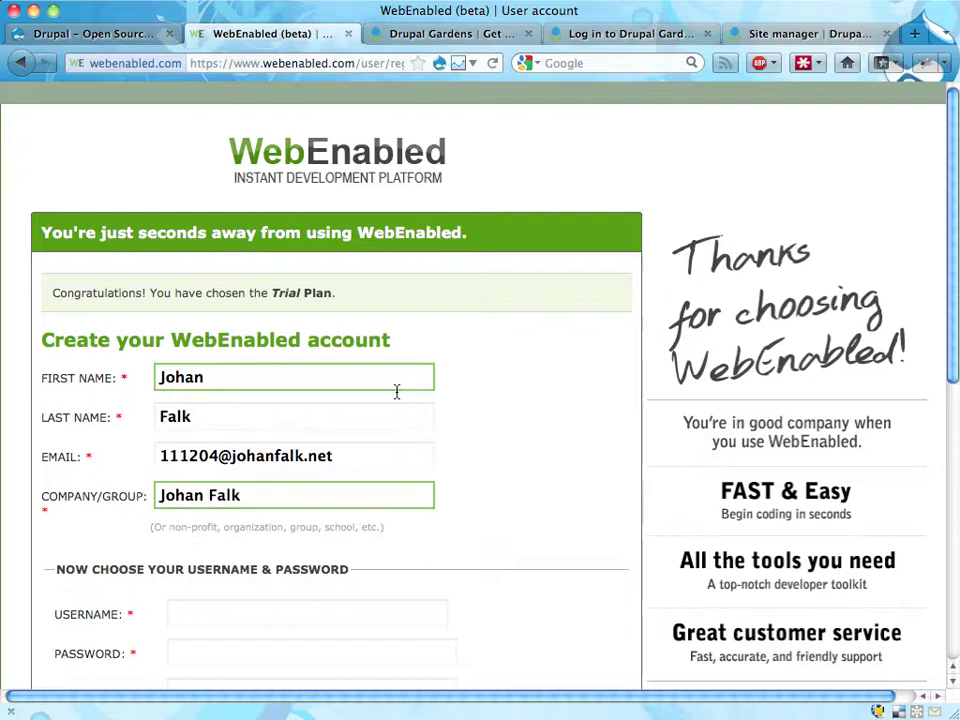
# - Fill in a username, the account password and confirmation, and site address 111204
pyautogui.scroll(-5, 311, 546)
pyautogui.click(293, 350)
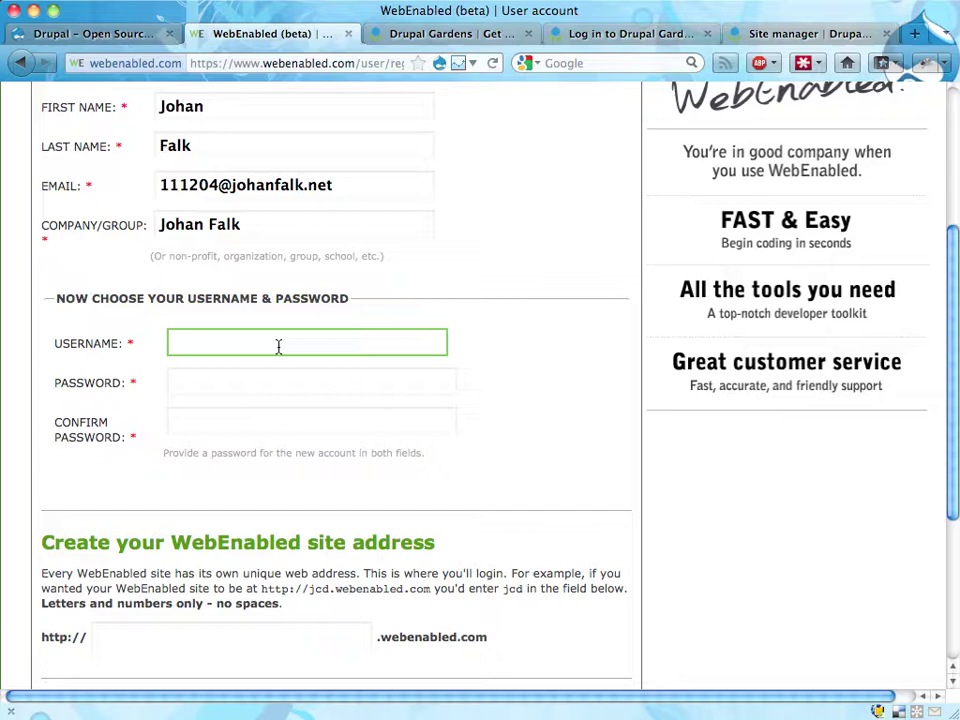
pyautogui.write('111204')
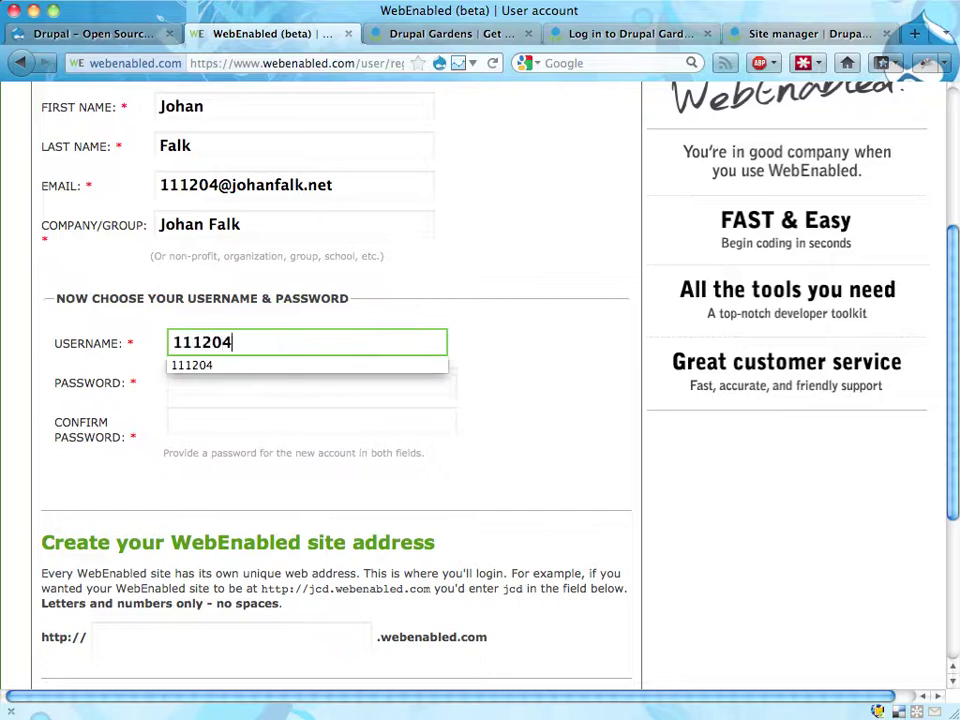
pyautogui.click(311, 382)
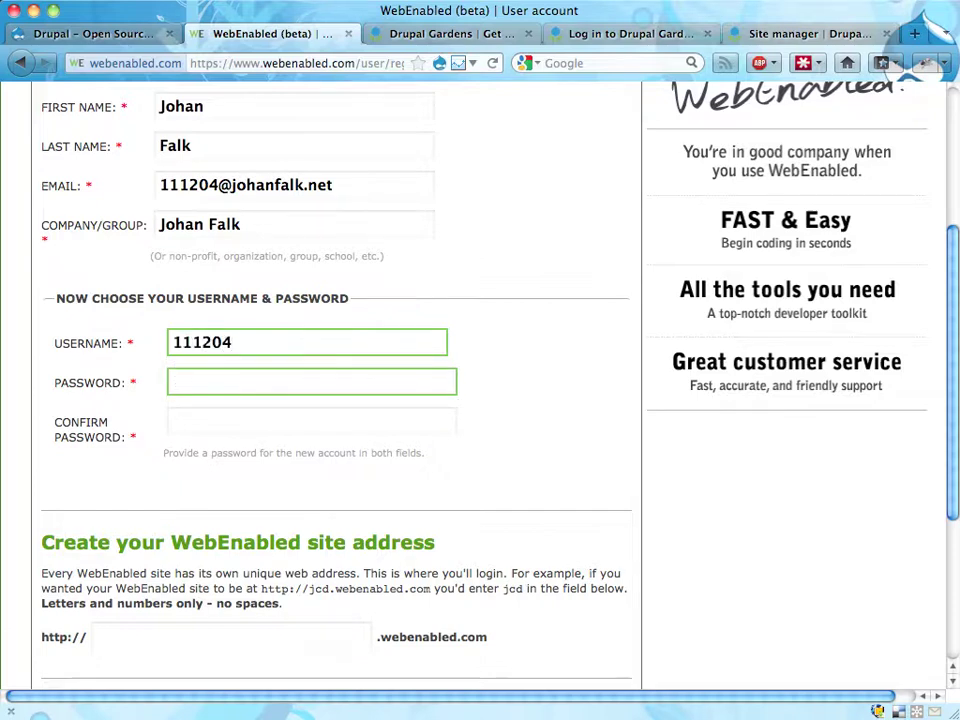
pyautogui.write('1112')
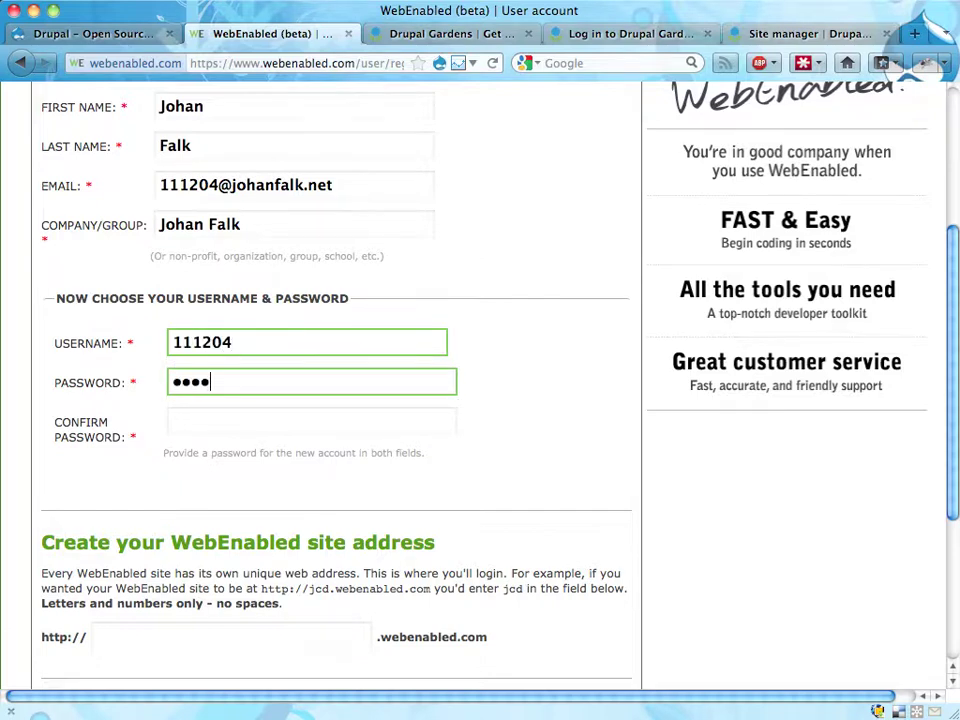
pyautogui.write('04')
pyautogui.press('Tab')
pyautogui.write('111204')
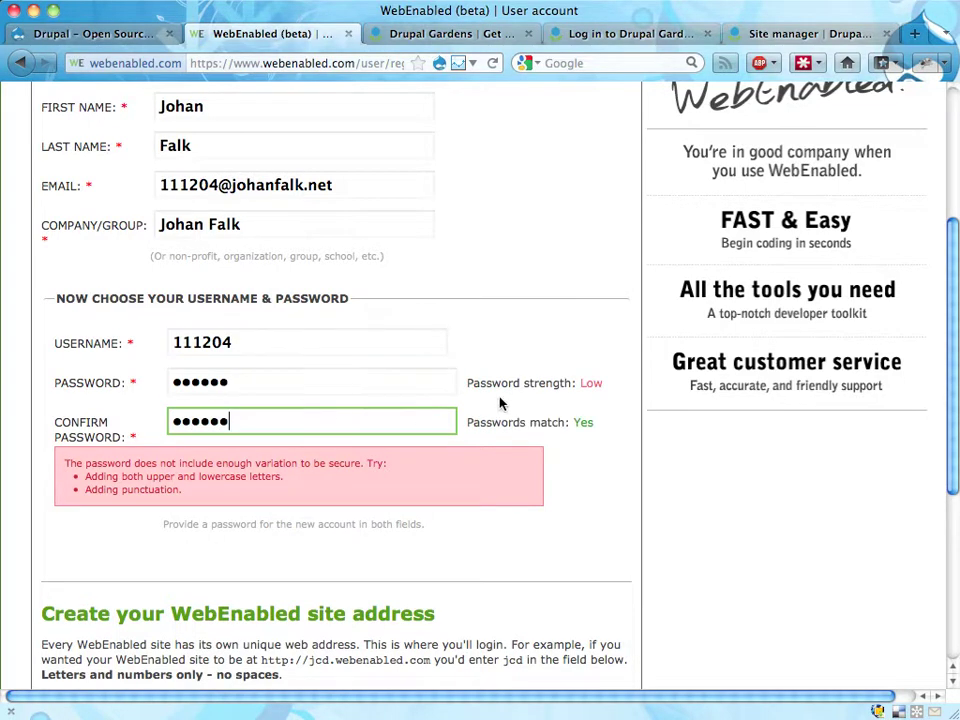
pyautogui.scroll(-5, 501, 403)
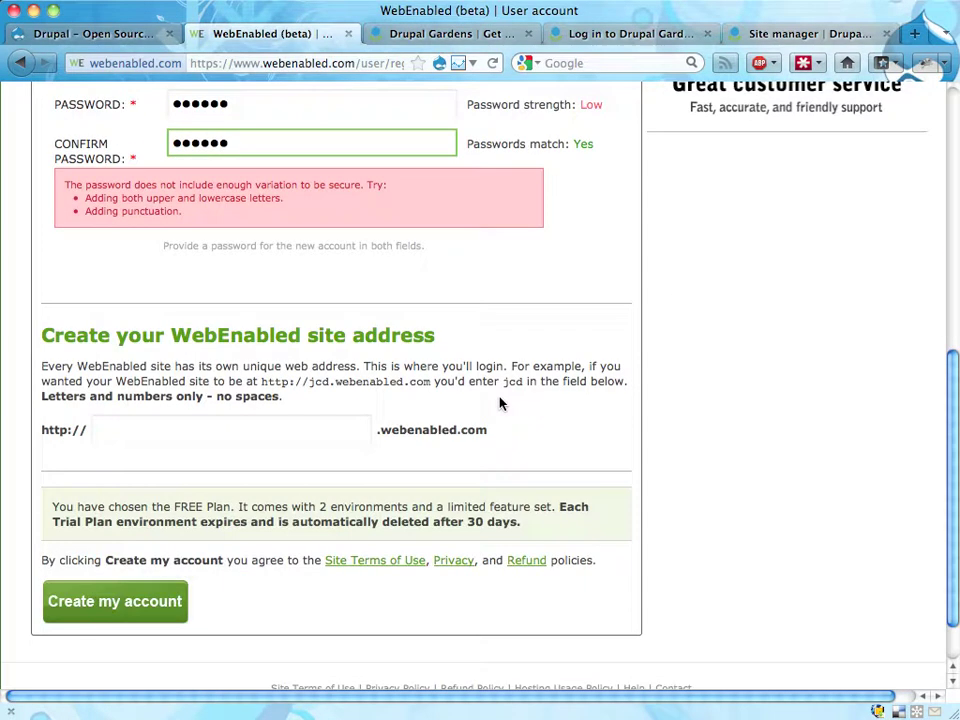
pyautogui.scroll(-1, 501, 403)
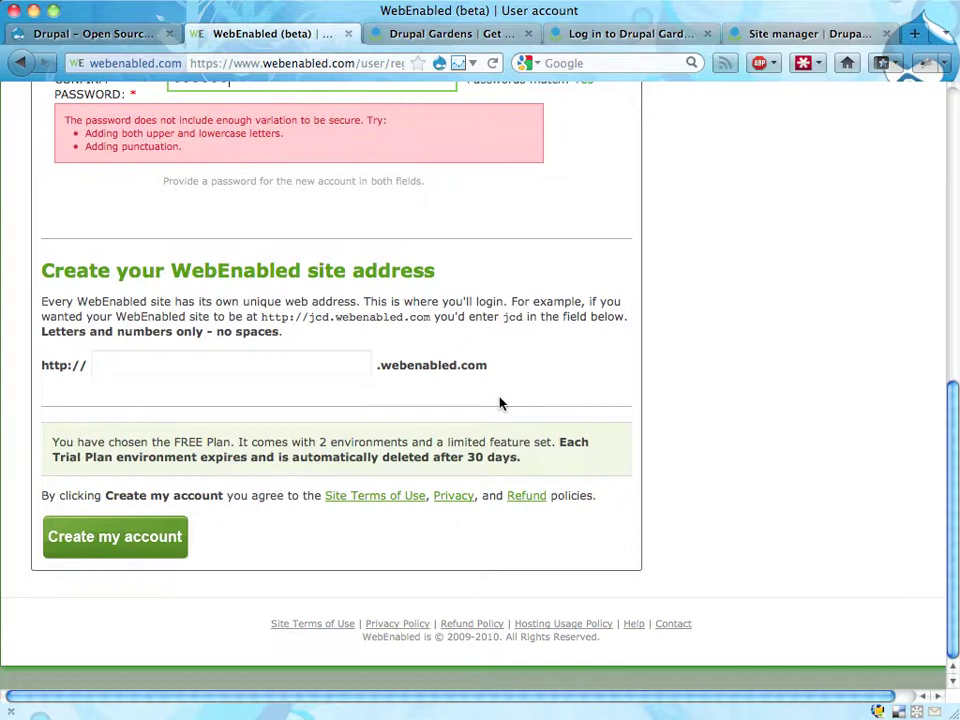
pyautogui.scroll(3, 501, 403)
pyautogui.scroll(-3, 501, 403)
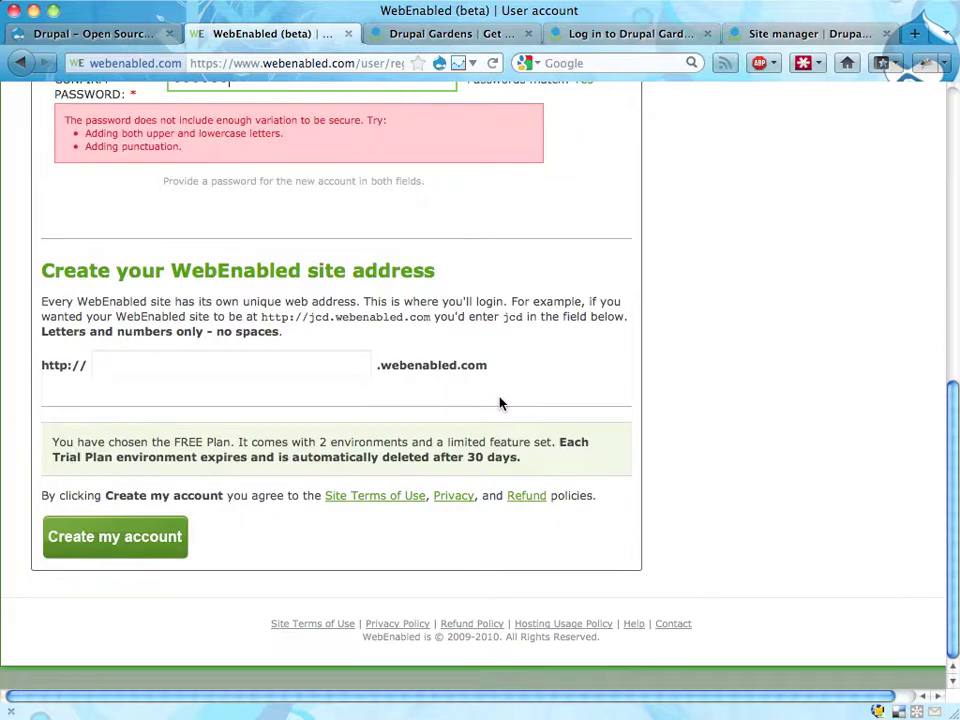
pyautogui.click(297, 364)
pyautogui.write('111204')
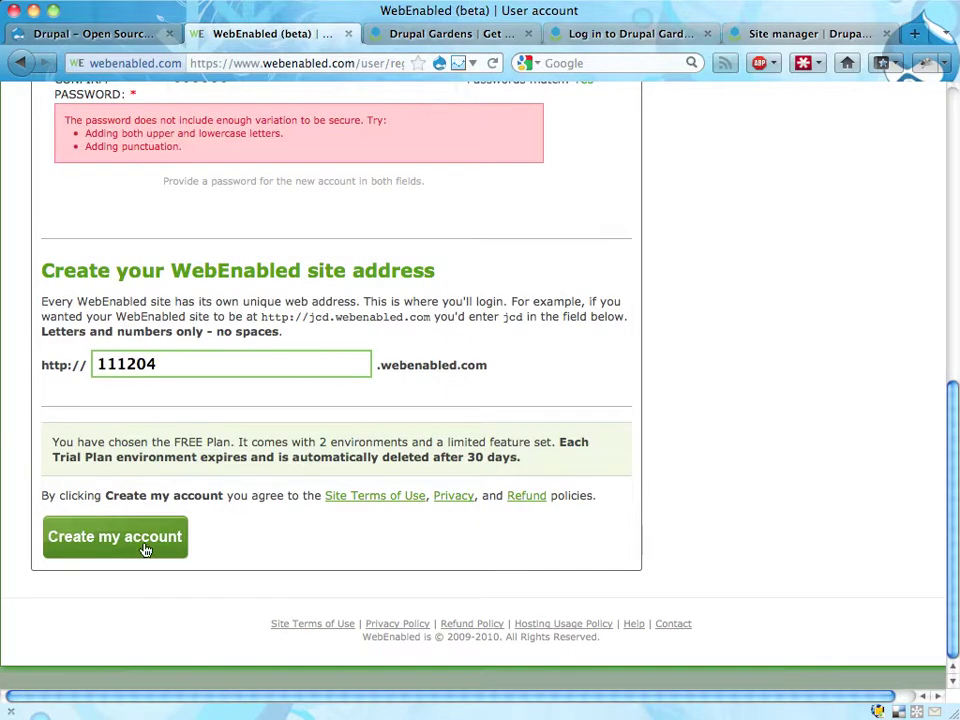
pyautogui.scroll(7, 131, 546)
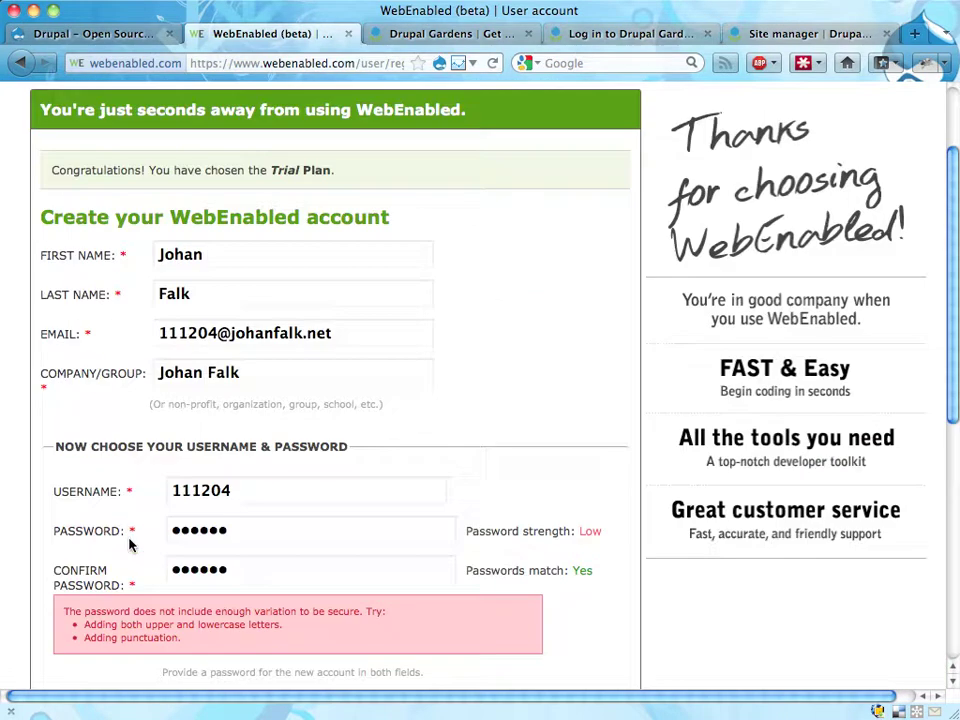
# - Submit Create my account, then follow the Goto Dashboard site link to the new dashboard
pyautogui.scroll(-7, 131, 546)
pyautogui.click(131, 546)
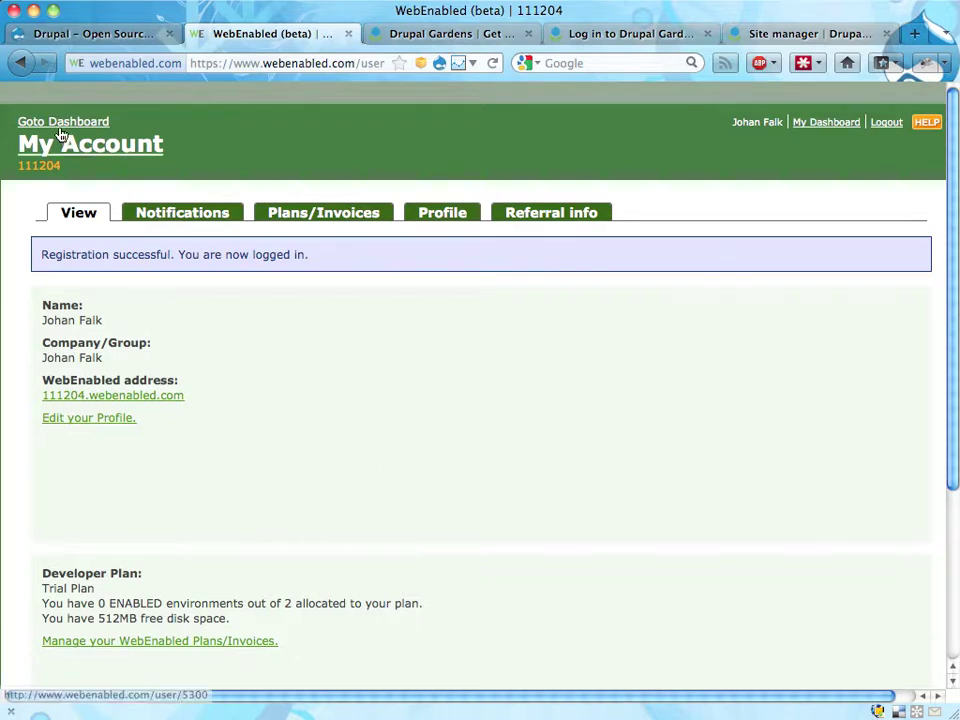
pyautogui.moveTo(54, 121)
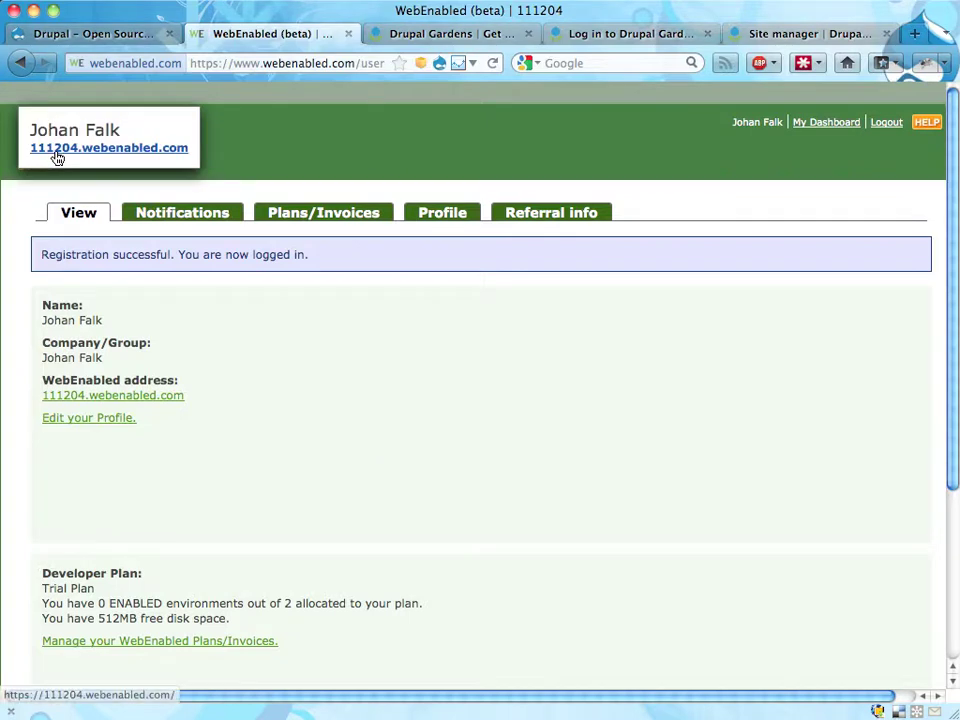
pyautogui.click(57, 152)
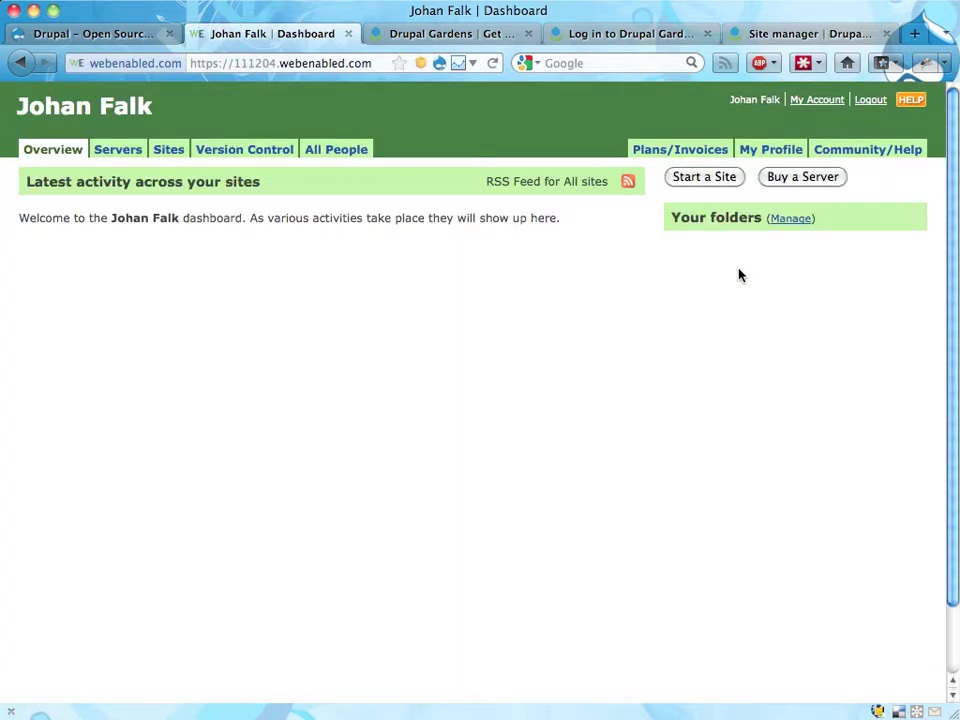
# - Start a new site and select Drupal 7.9 from the Top Ten apps
pyautogui.click(707, 178)
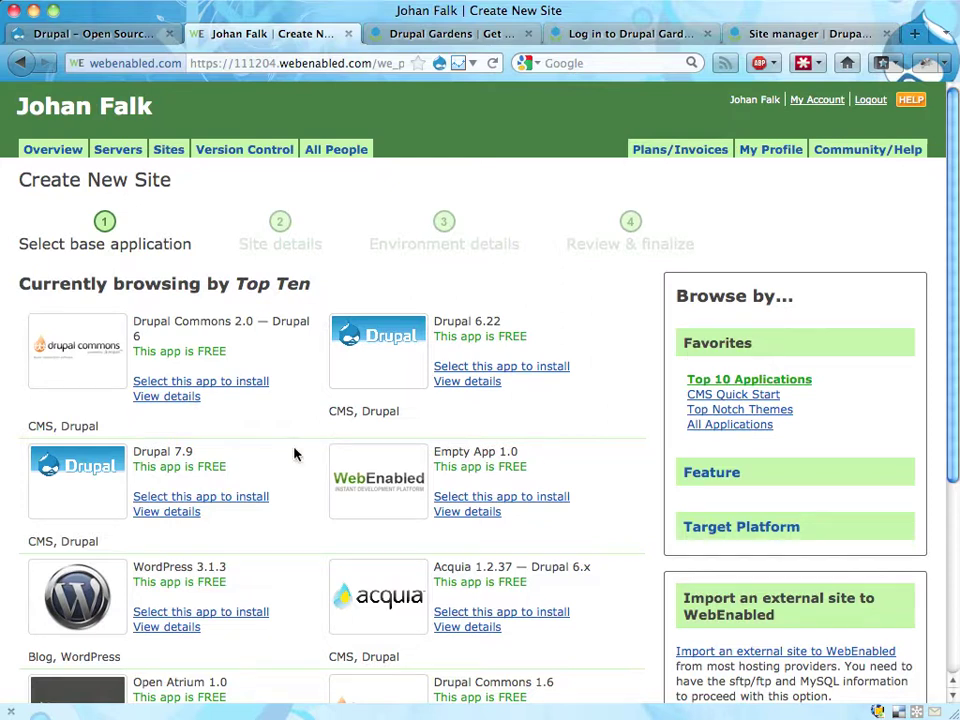
pyautogui.scroll(-3, 390, 525)
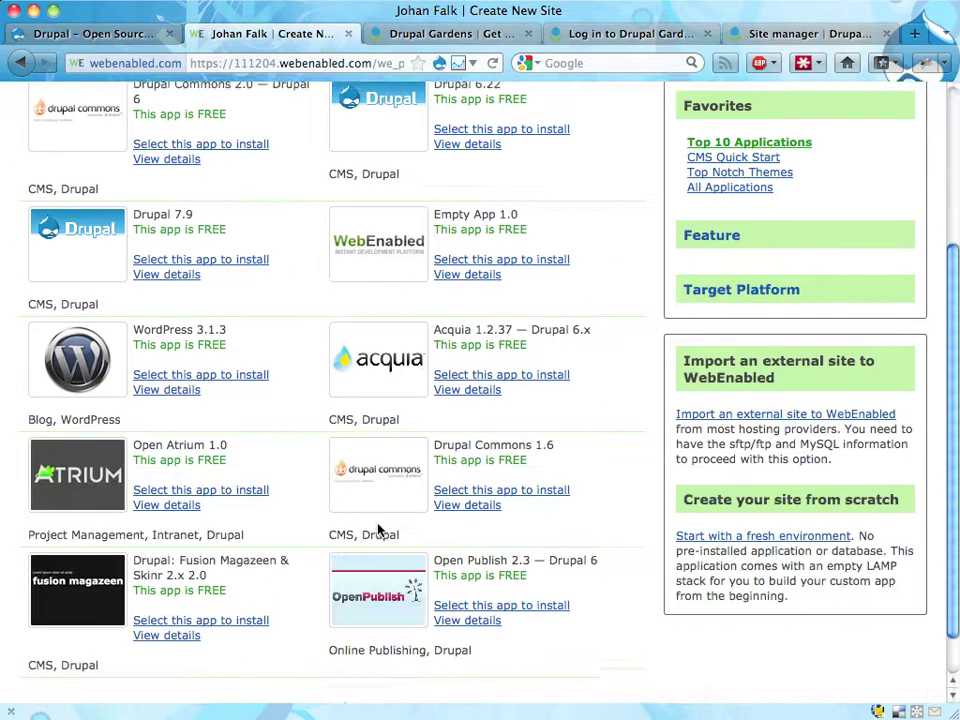
pyautogui.scroll(3, 379, 529)
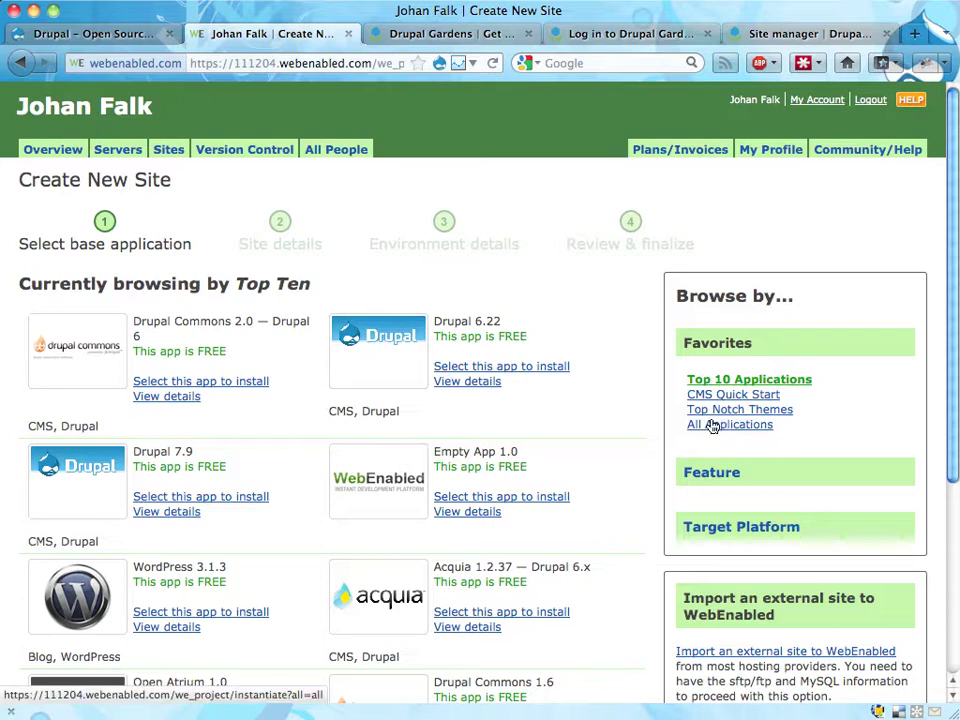
pyautogui.moveTo(133, 452); pyautogui.dragTo(212, 456)
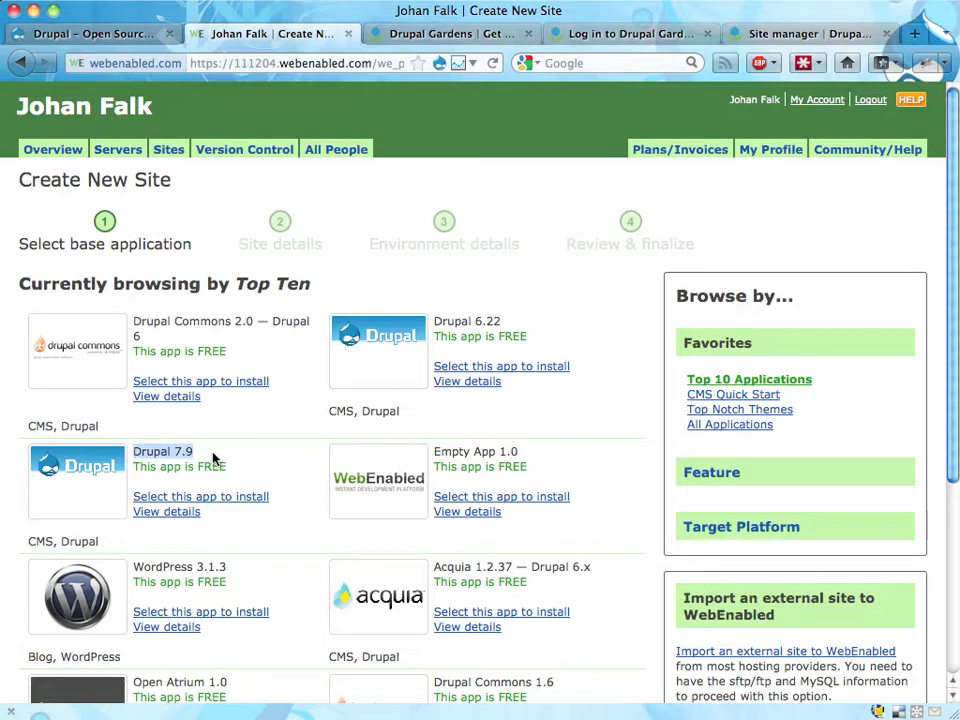
pyautogui.click(221, 503)
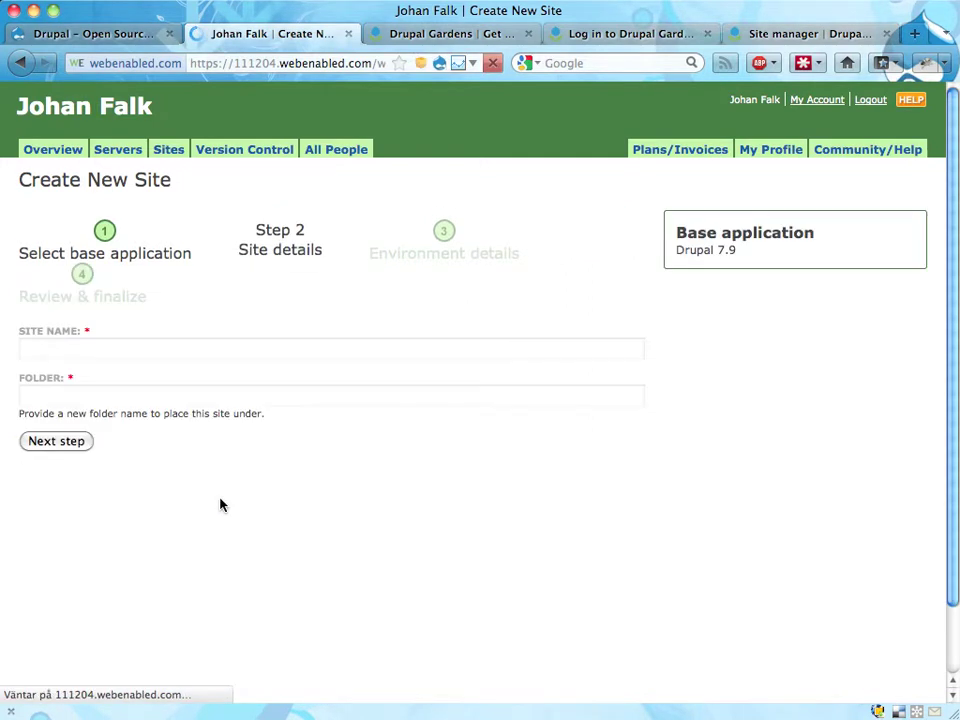
# - Enter 111204 as both the site name and folder, then continue
pyautogui.click(159, 346)
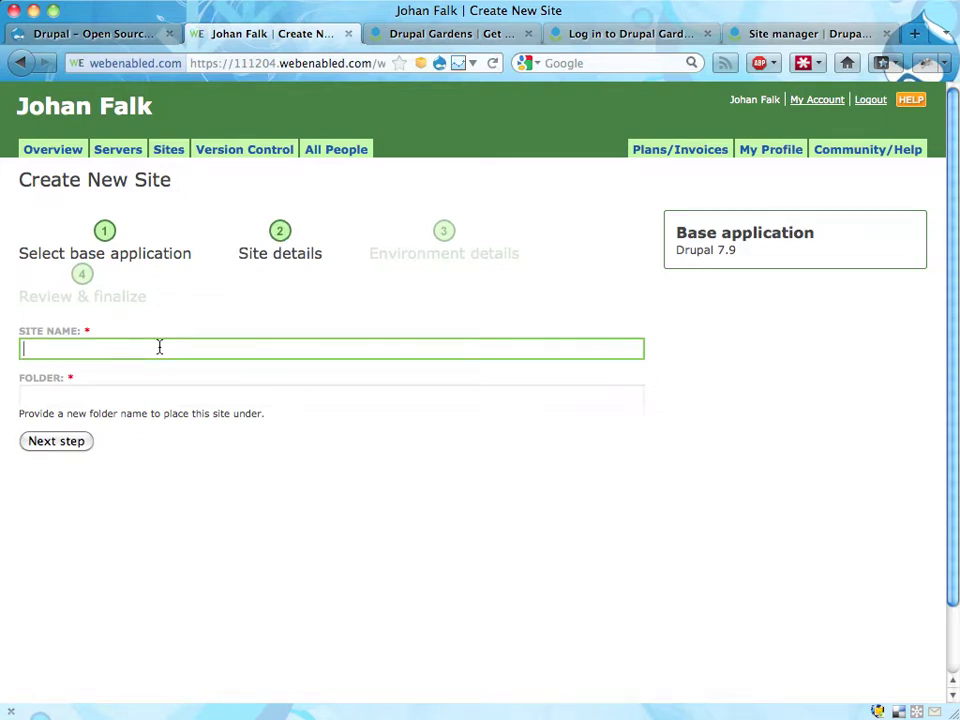
pyautogui.write('111204')
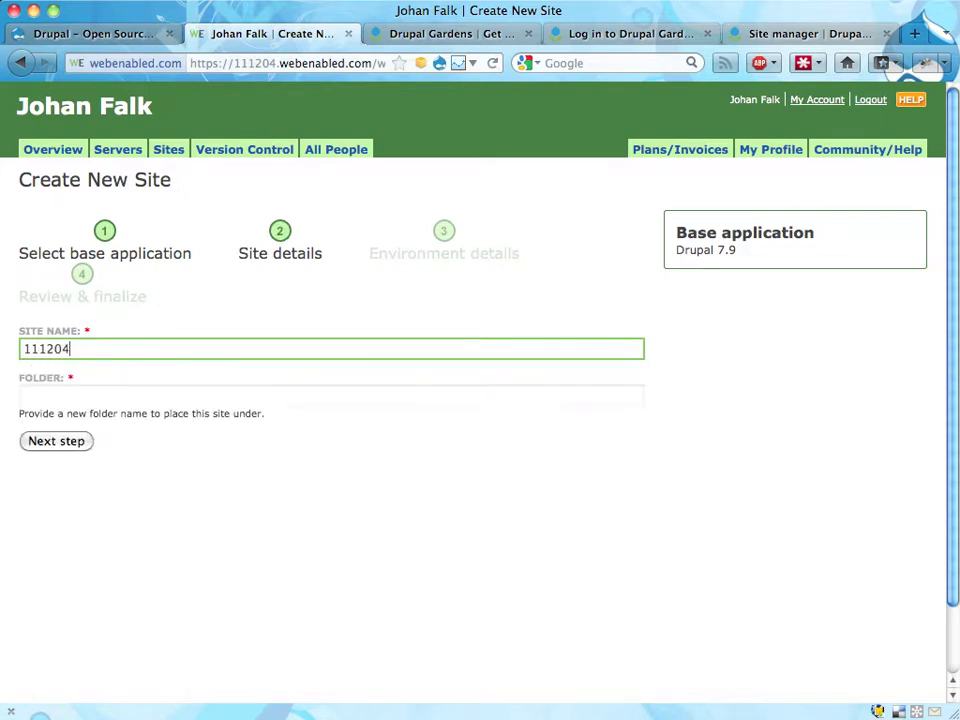
pyautogui.press('Tab')
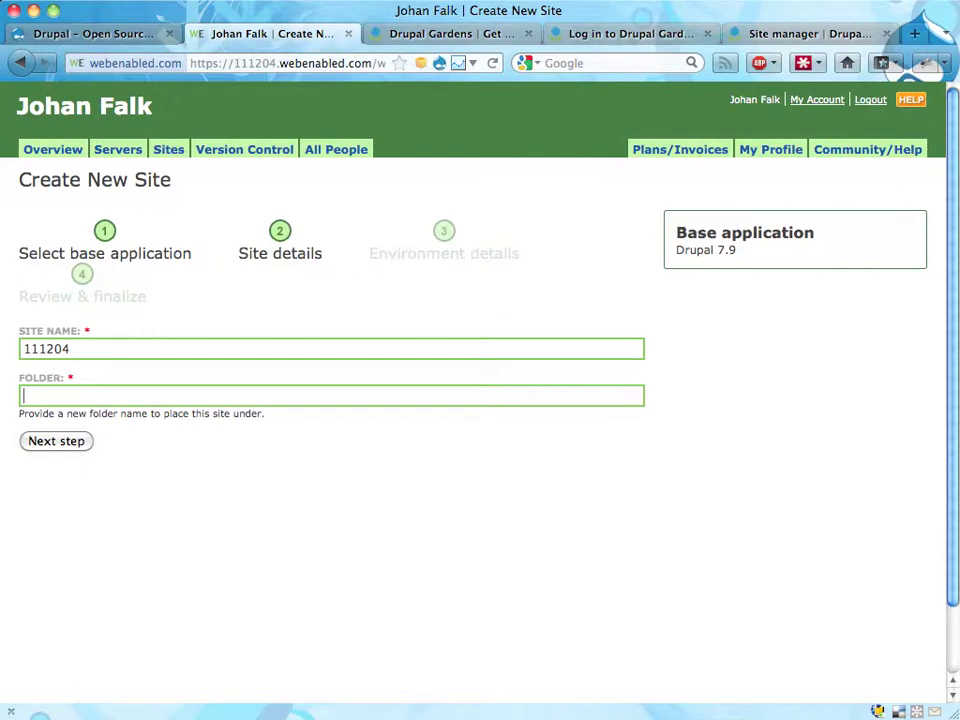
pyautogui.write('111204')
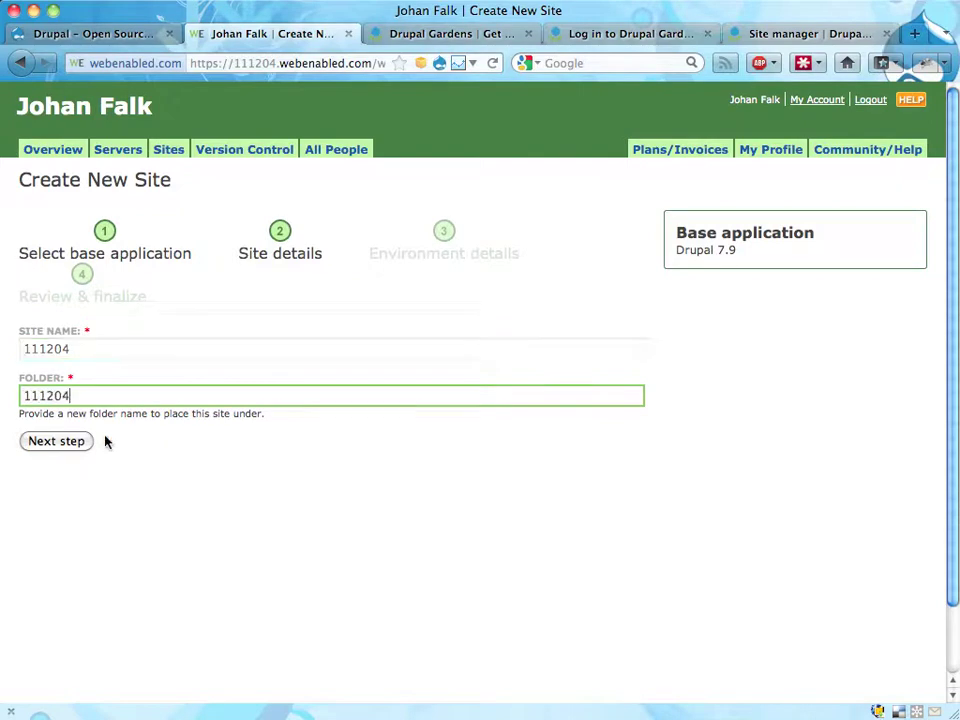
pyautogui.click(63, 443)
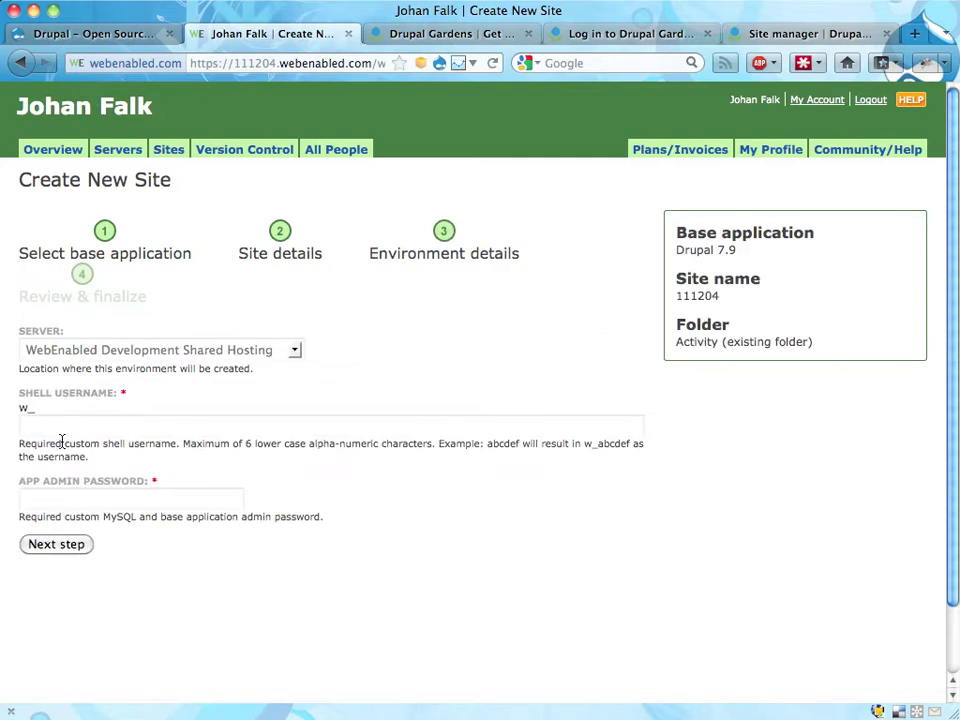
pyautogui.click(293, 352)
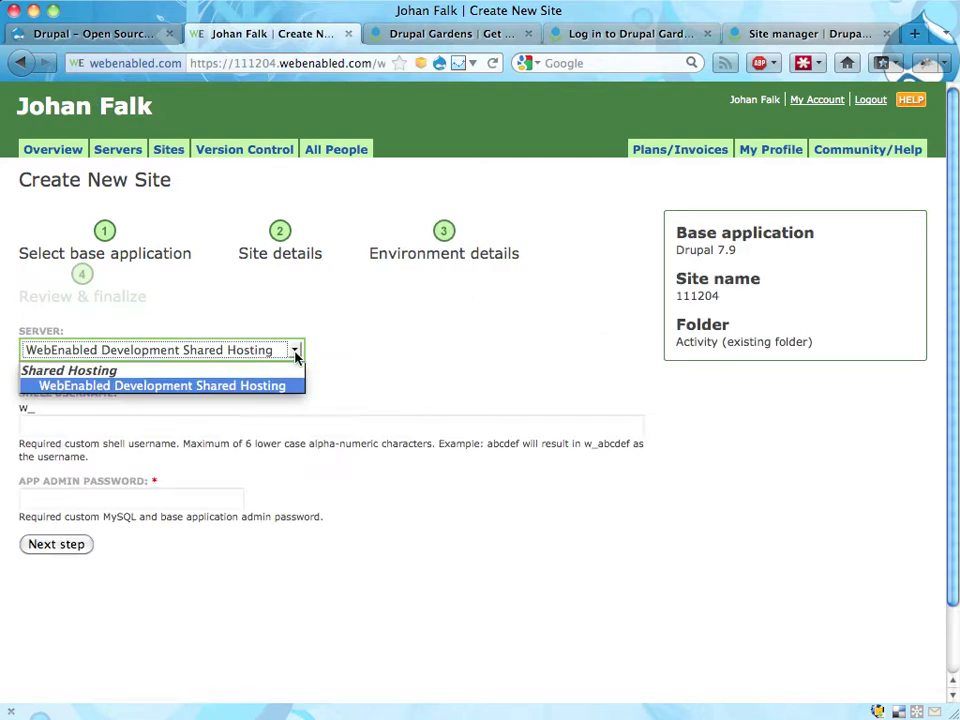
pyautogui.click(205, 388)
pyautogui.click(162, 422)
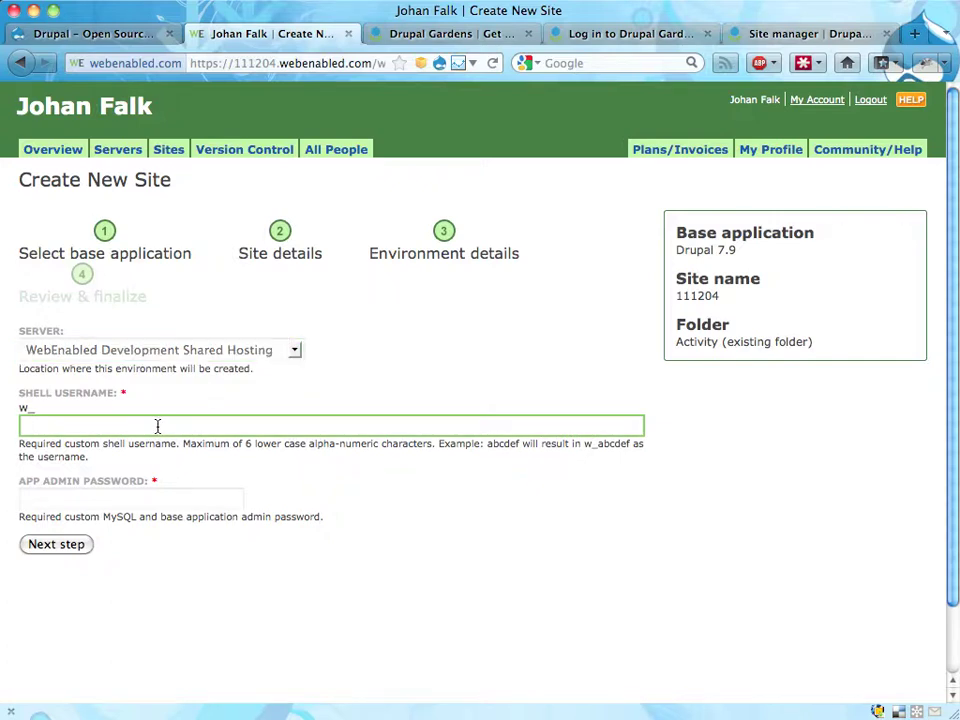
pyautogui.write('111204')
pyautogui.click(130, 498)
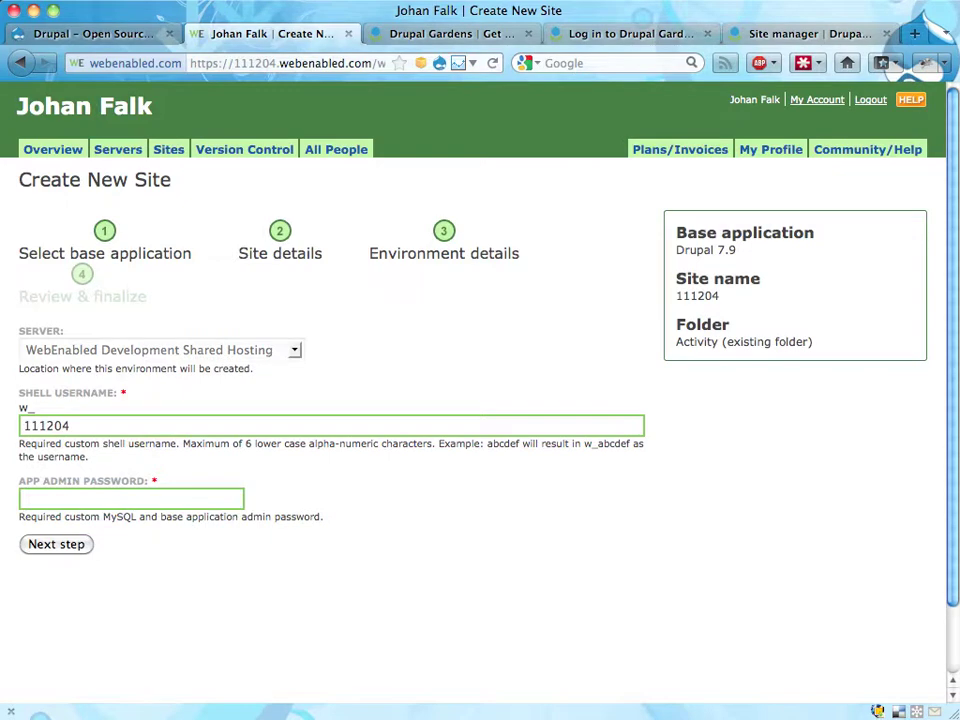
pyautogui.write('••••••')
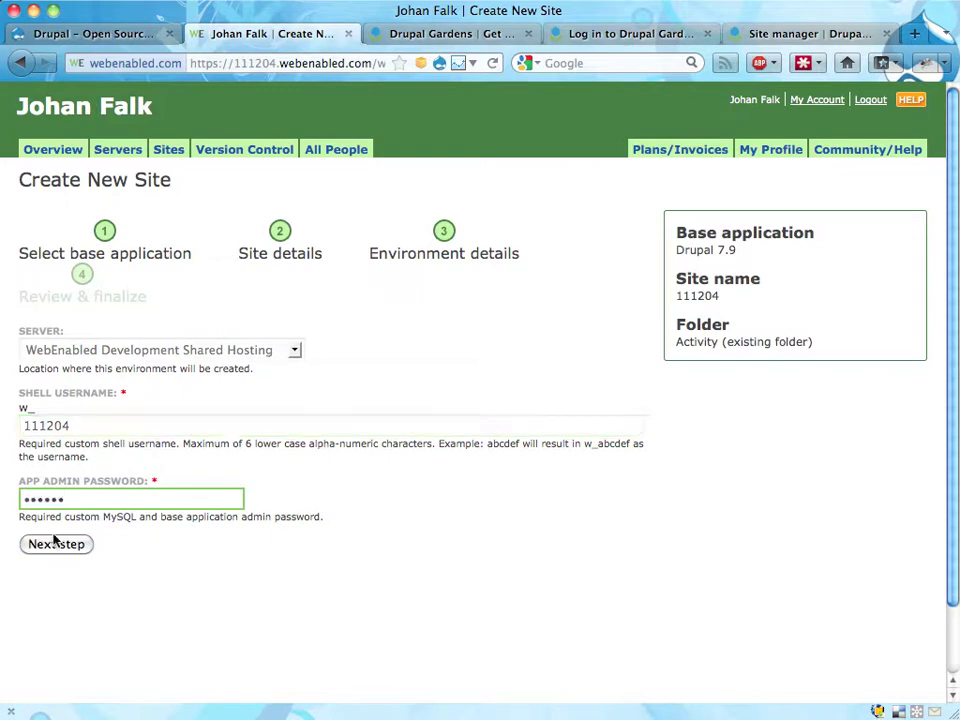
pyautogui.click(55, 545)
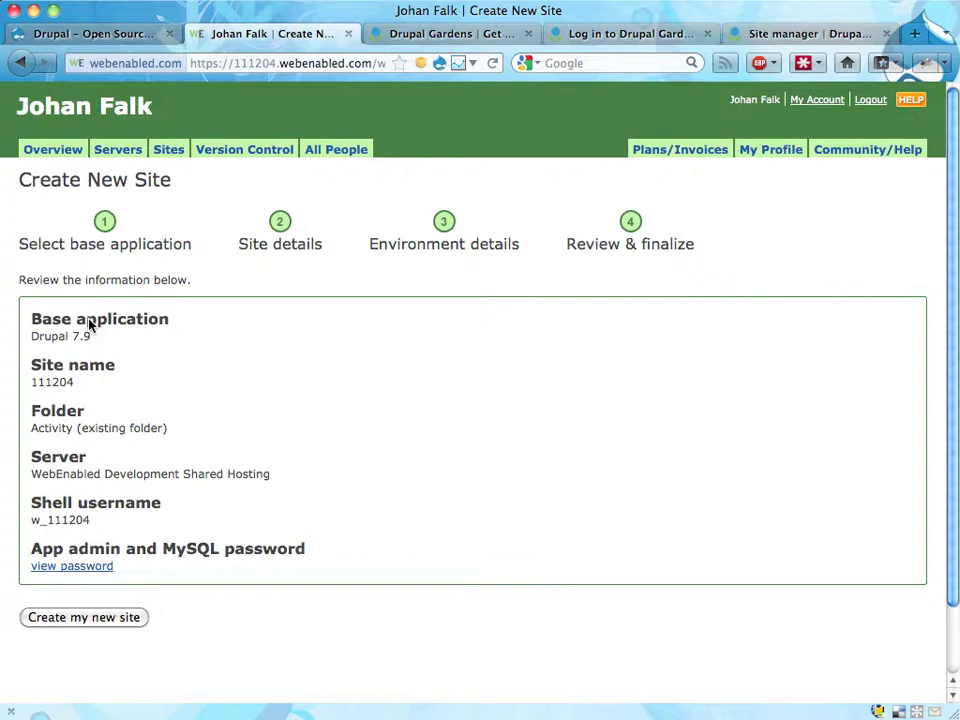
# - Confirm Create my new site on the Review & finalize page for 111204
pyautogui.click(115, 617)
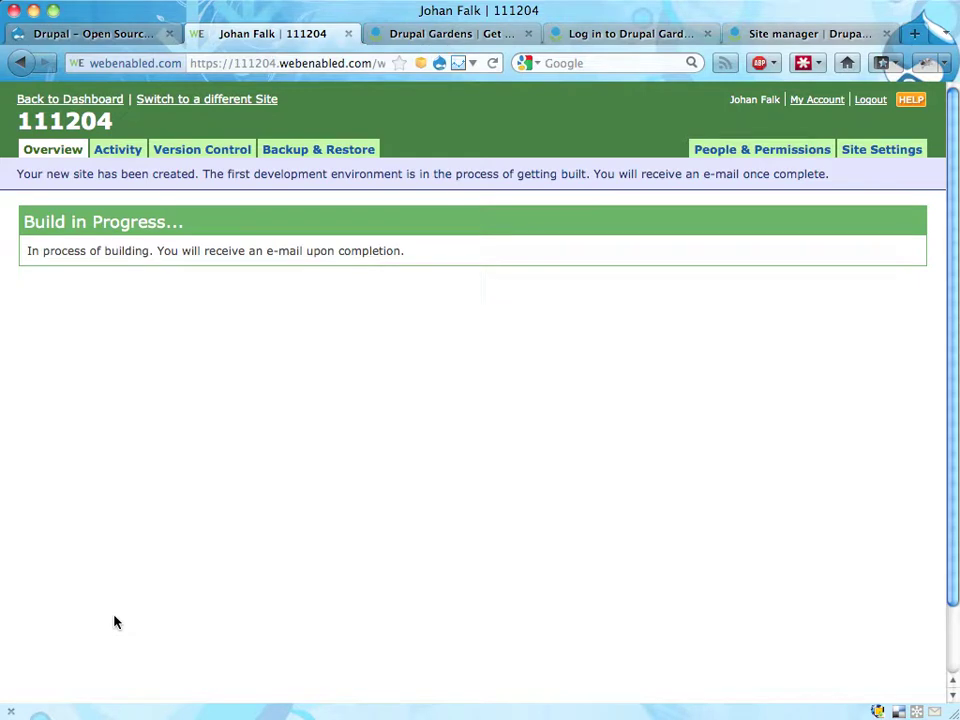
# - Go to the Drupal Gardens site manager and start creating a new site
pyautogui.click(466, 38)
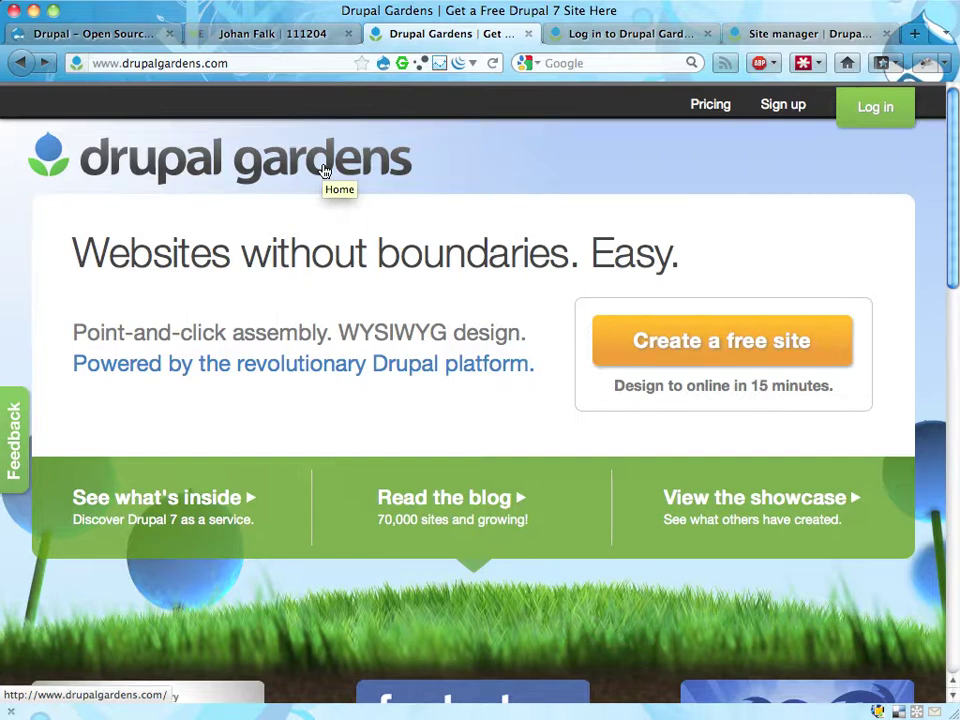
pyautogui.click(596, 38)
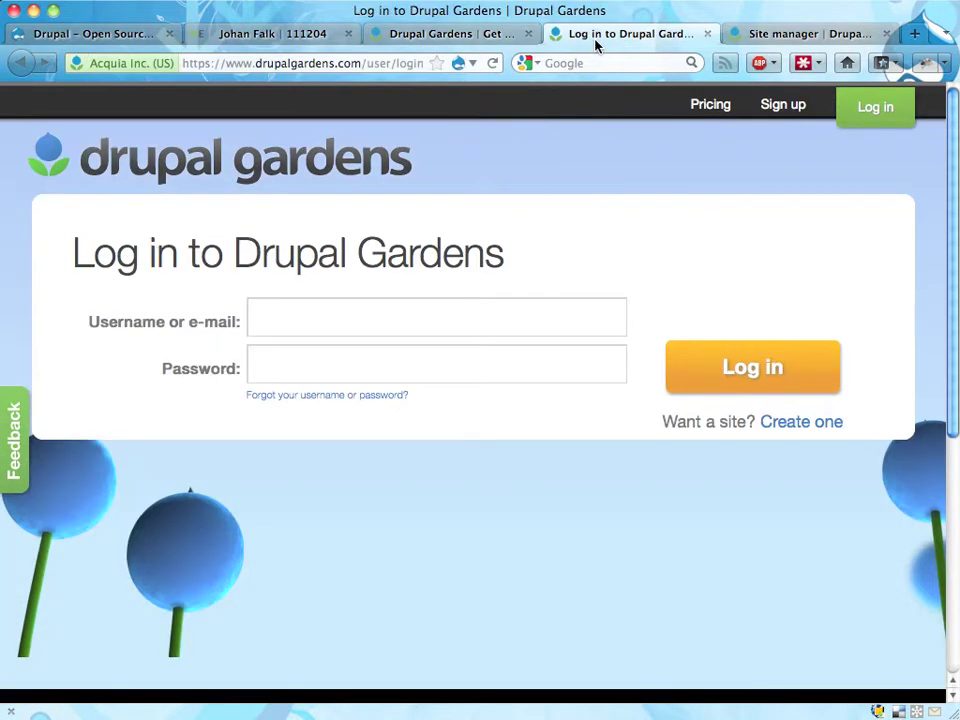
pyautogui.click(815, 34)
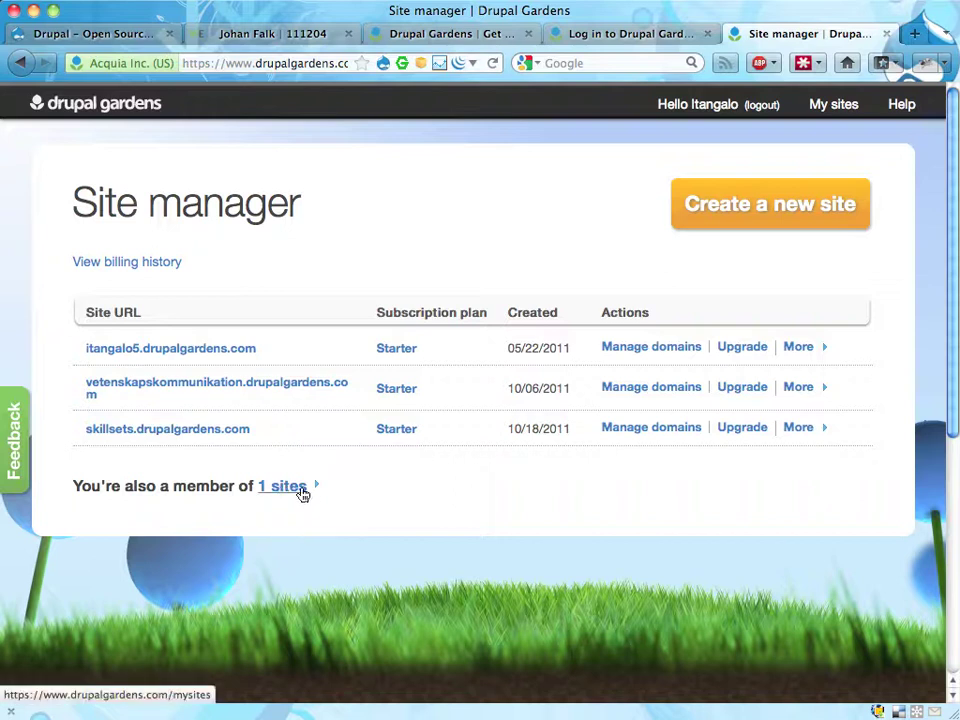
pyautogui.click(799, 203)
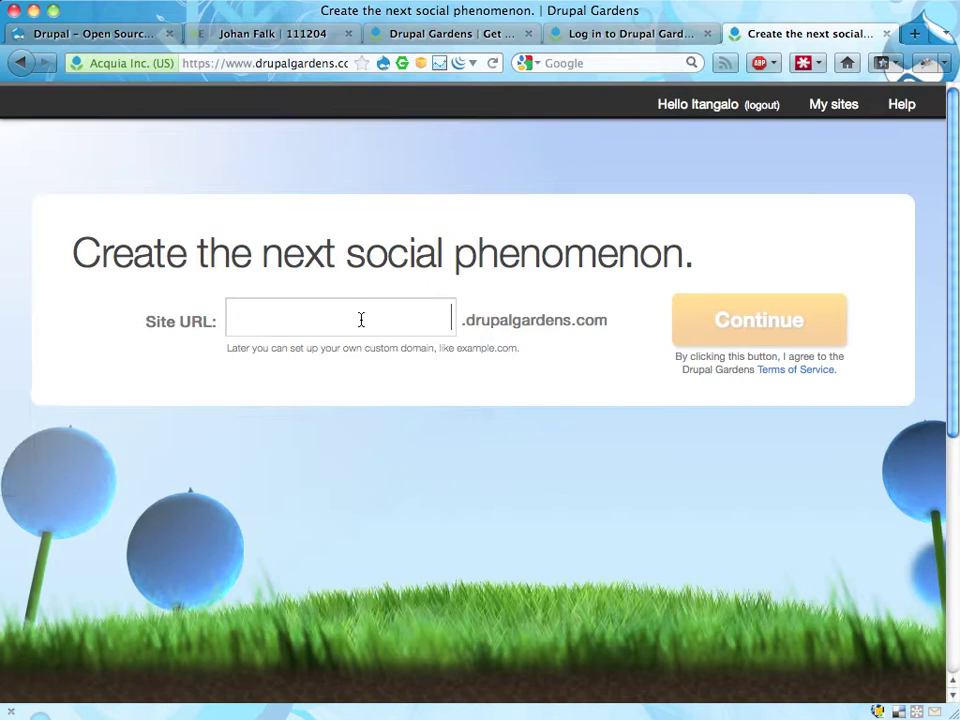
# - Enter 111204 as the Site URL and continue to template selection
pyautogui.click(361, 319)
pyautogui.write('111204')
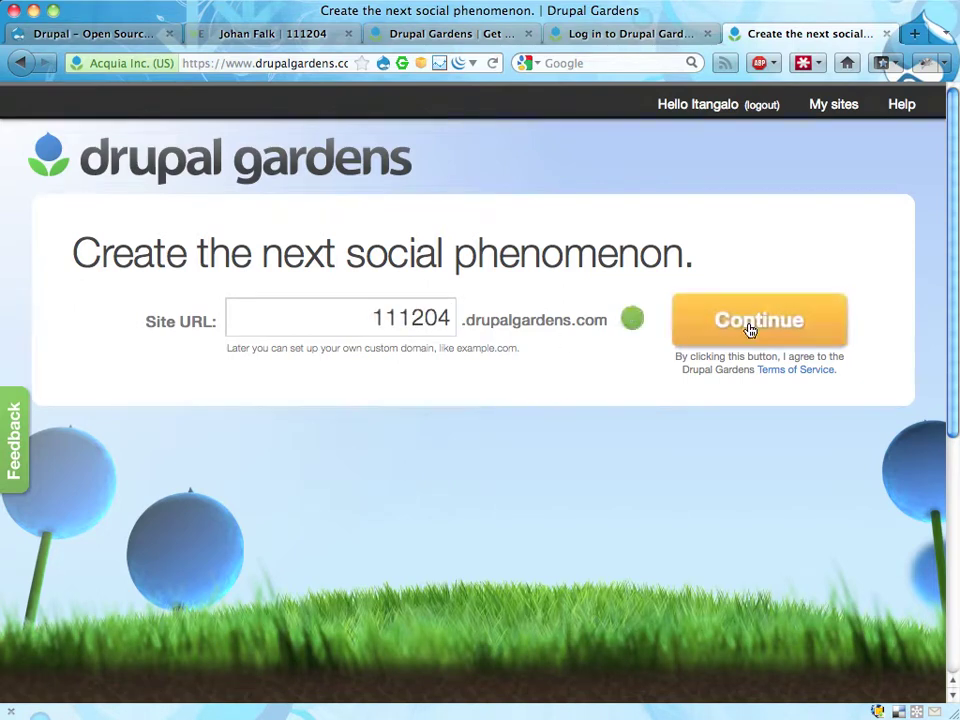
pyautogui.click(745, 328)
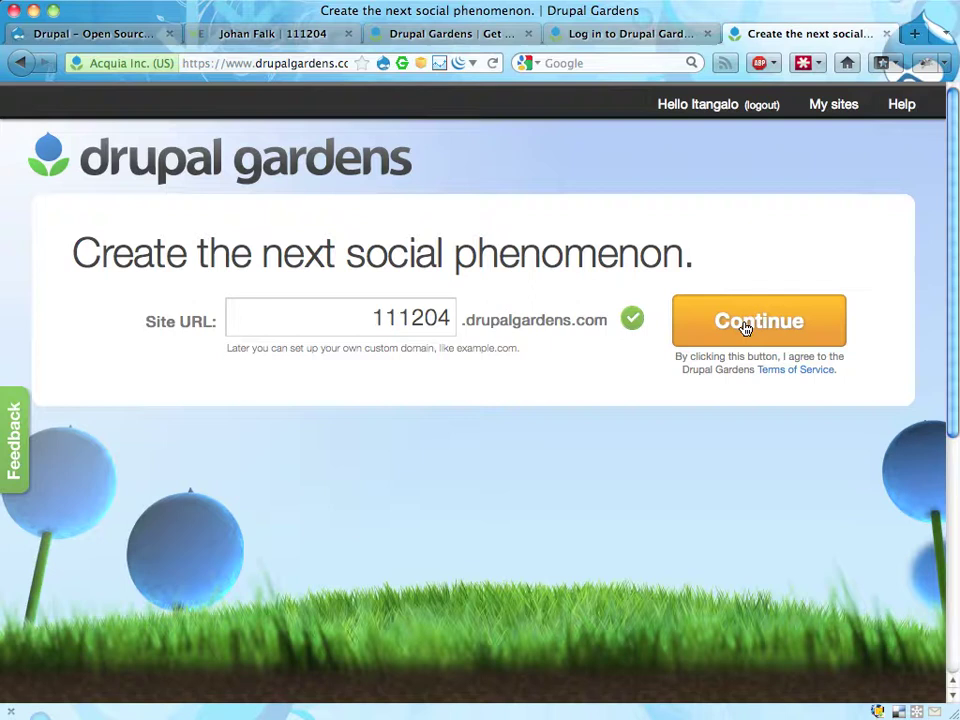
pyautogui.click(745, 328)
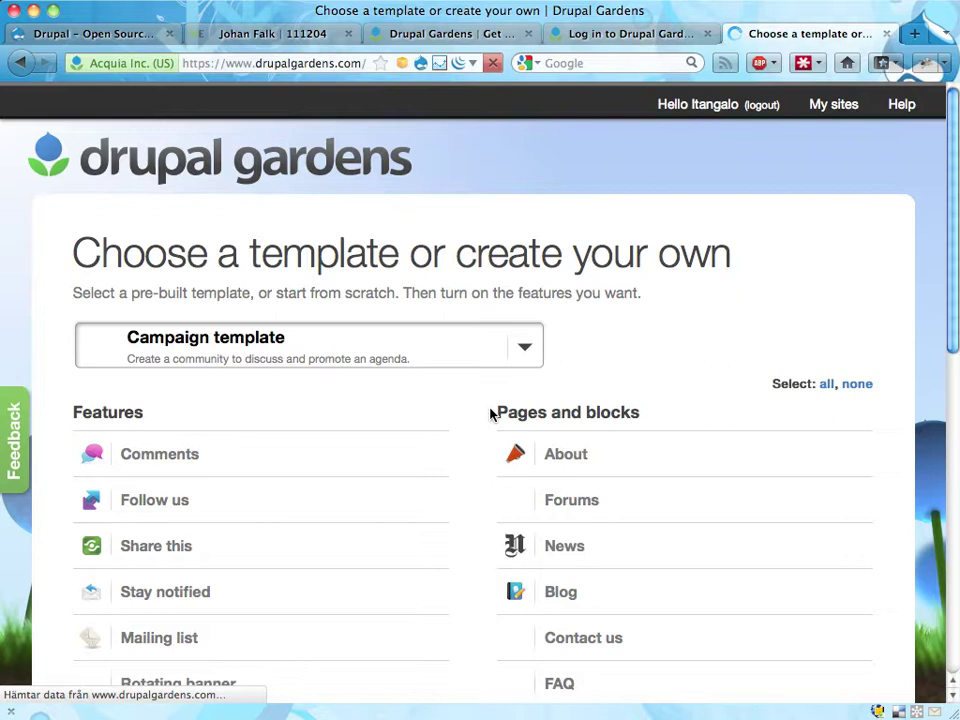
# - Pick the Blog template, leave Rotating banner OFF, and create the 111204 site
pyautogui.scroll(-4, 485, 462)
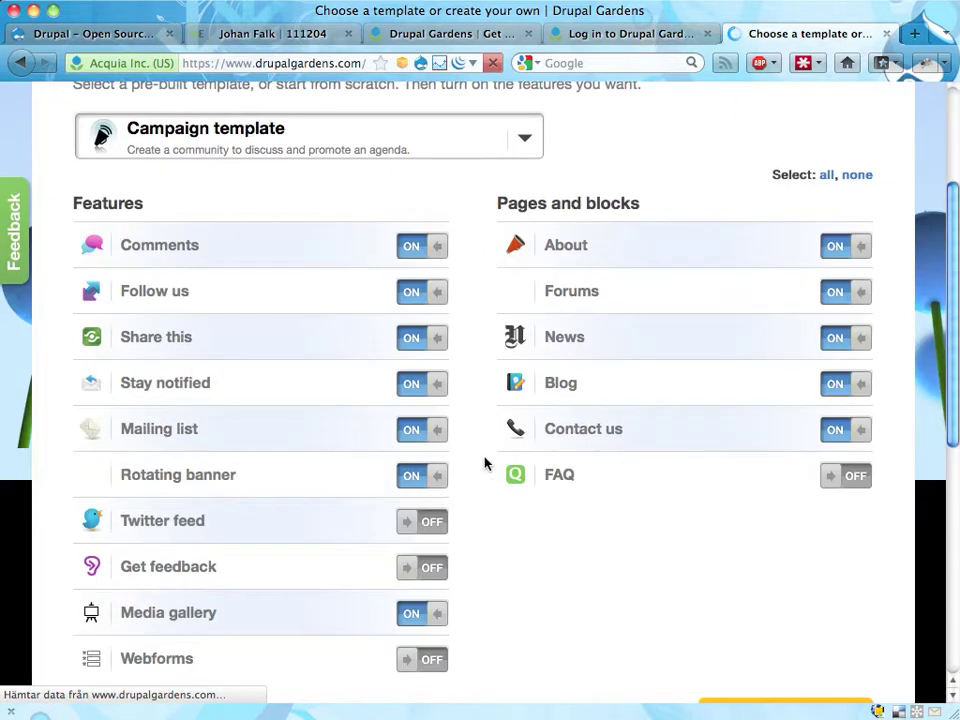
pyautogui.scroll(4, 482, 422)
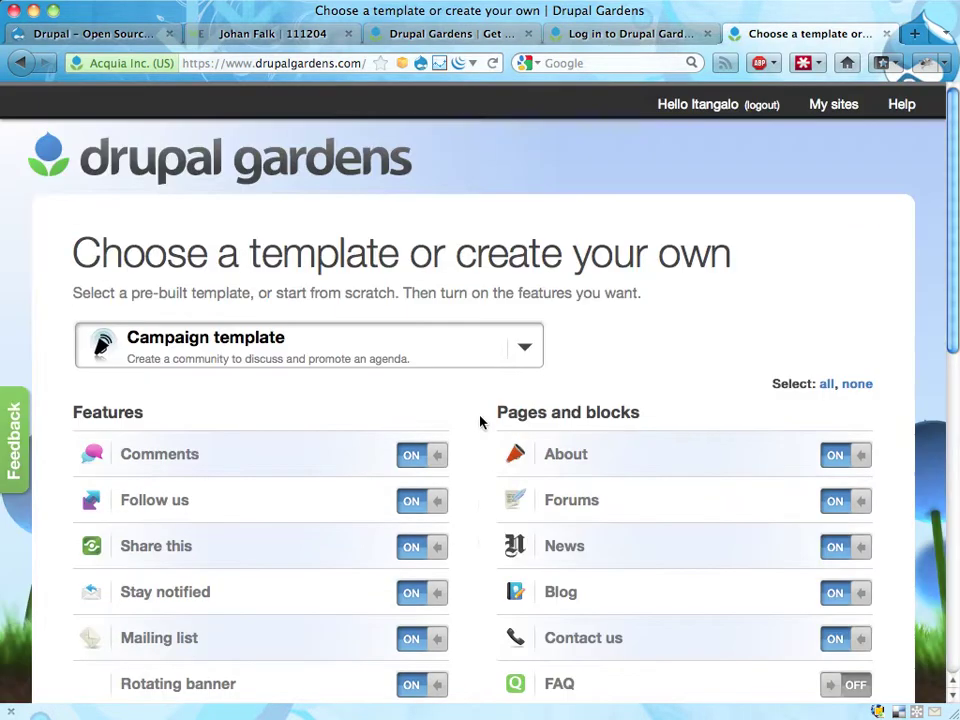
pyautogui.scroll(-5, 491, 437)
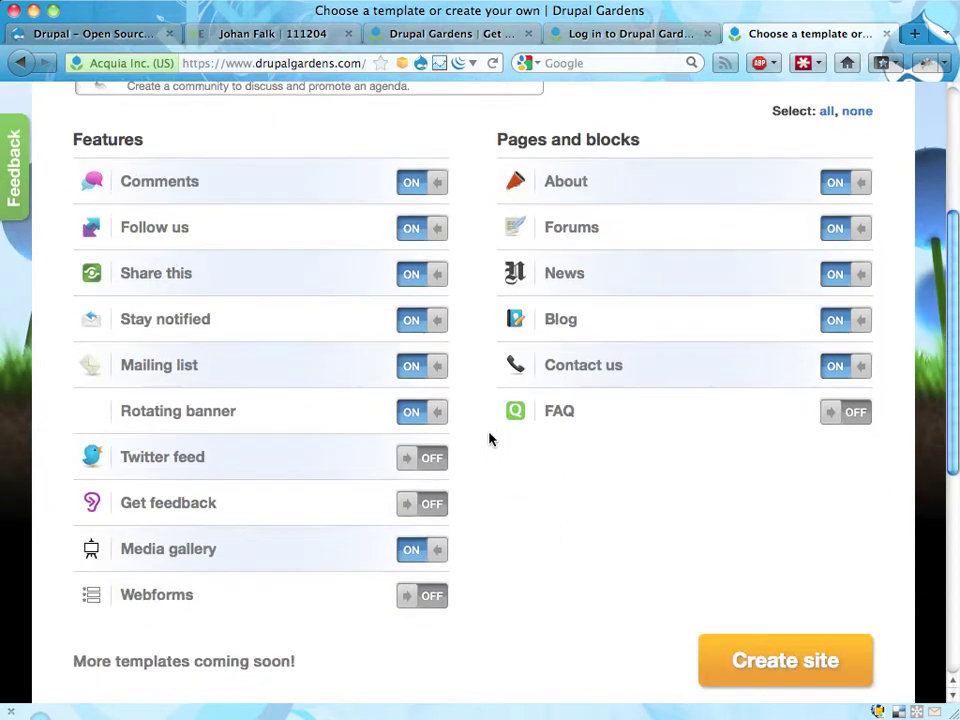
pyautogui.moveTo(417, 425)
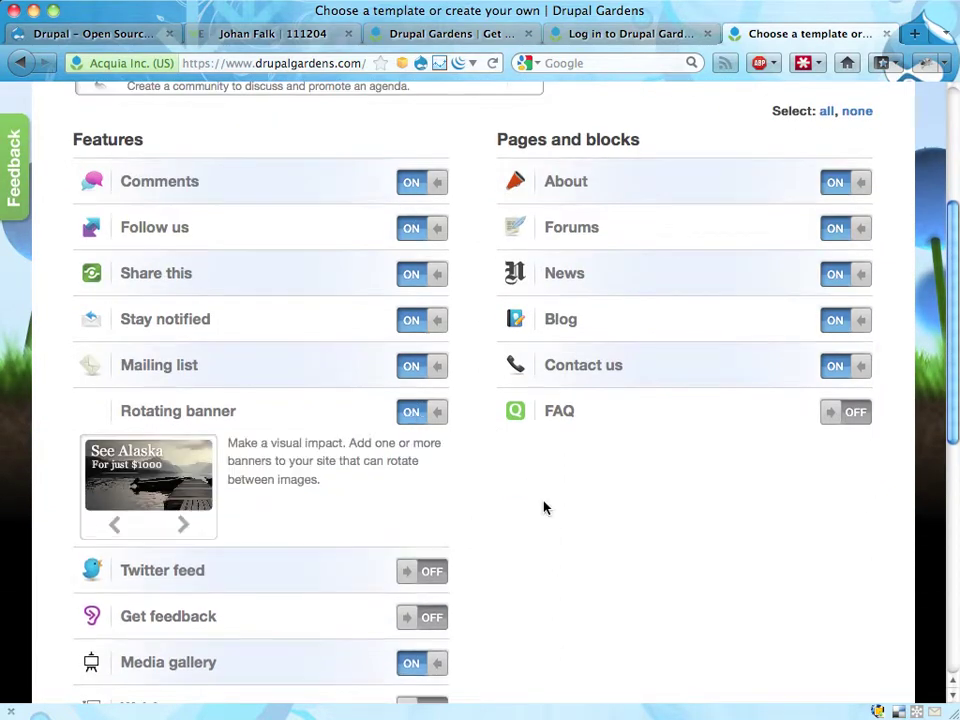
pyautogui.scroll(5, 542, 508)
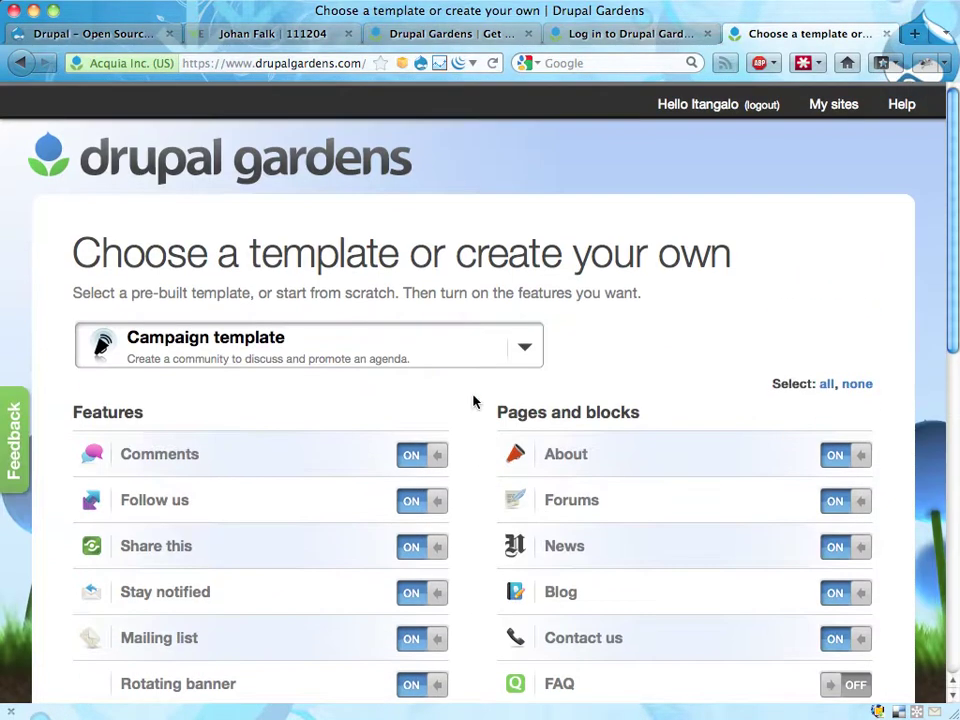
pyautogui.click(526, 348)
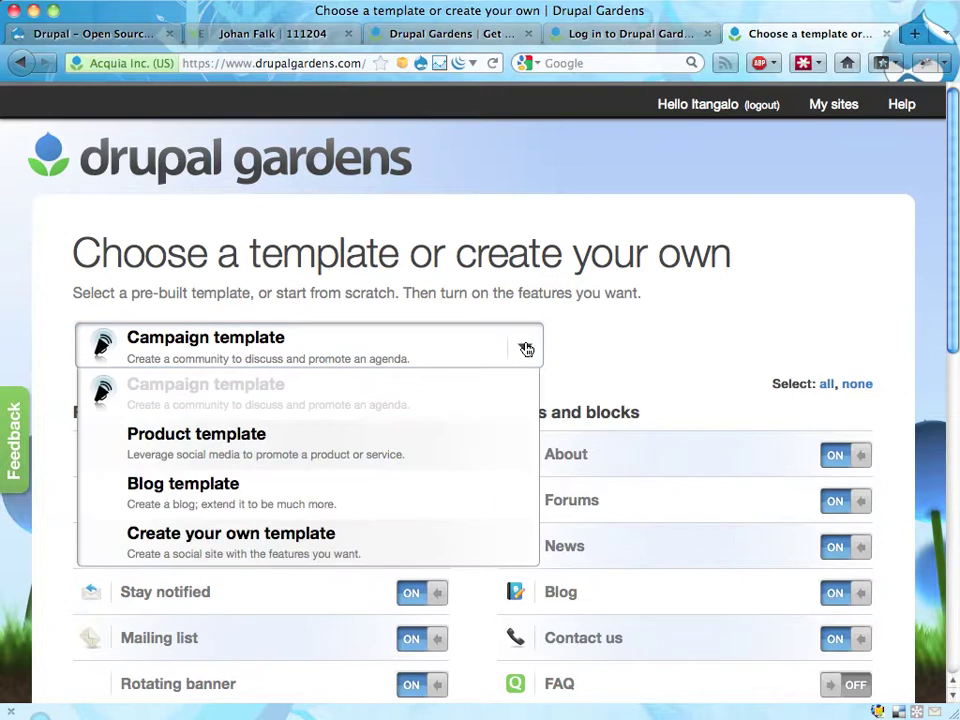
pyautogui.click(207, 494)
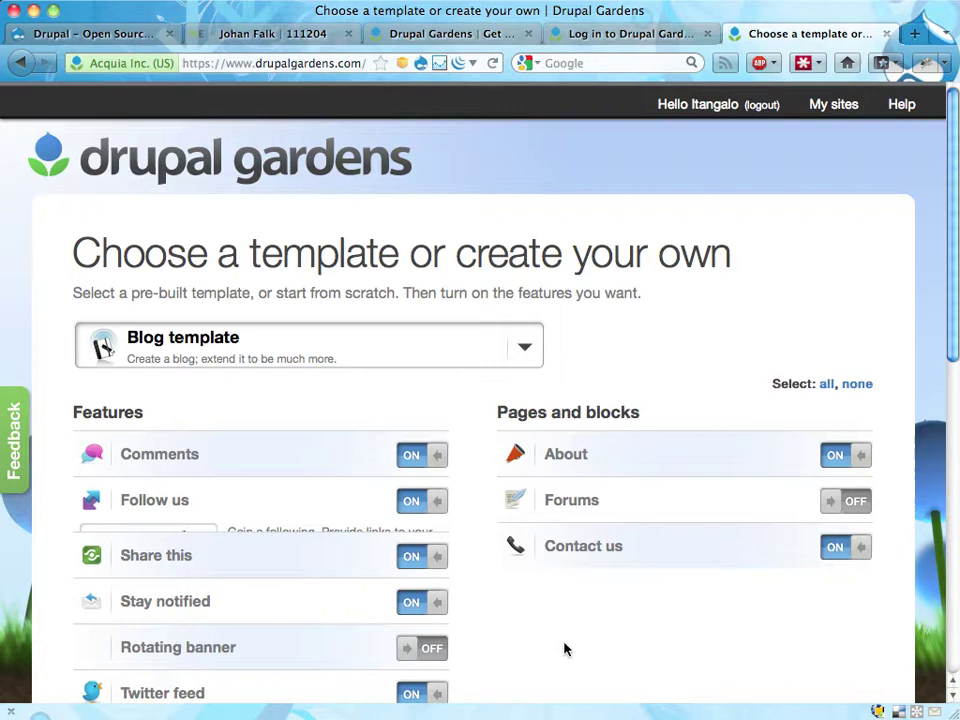
pyautogui.scroll(-5, 565, 650)
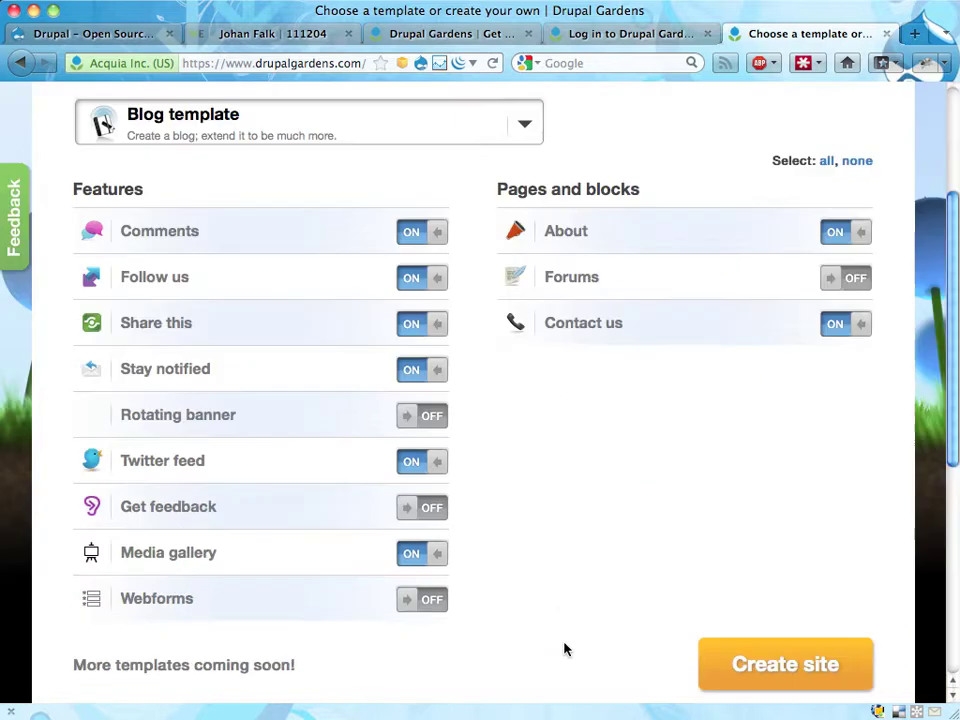
pyautogui.click(416, 421)
pyautogui.click(434, 419)
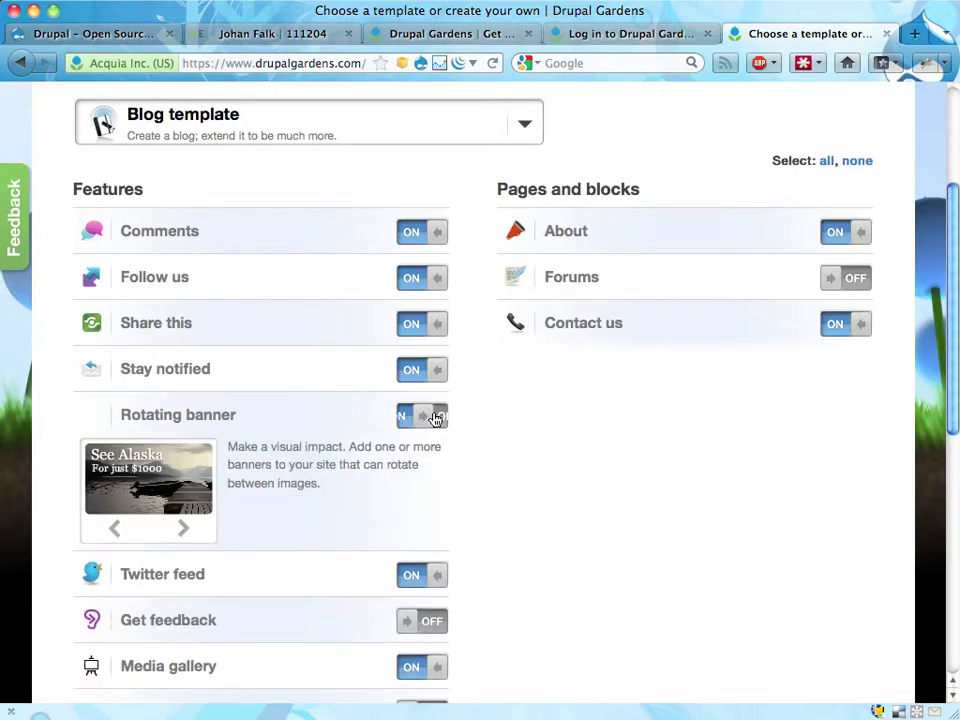
pyautogui.scroll(-10, 542, 450)
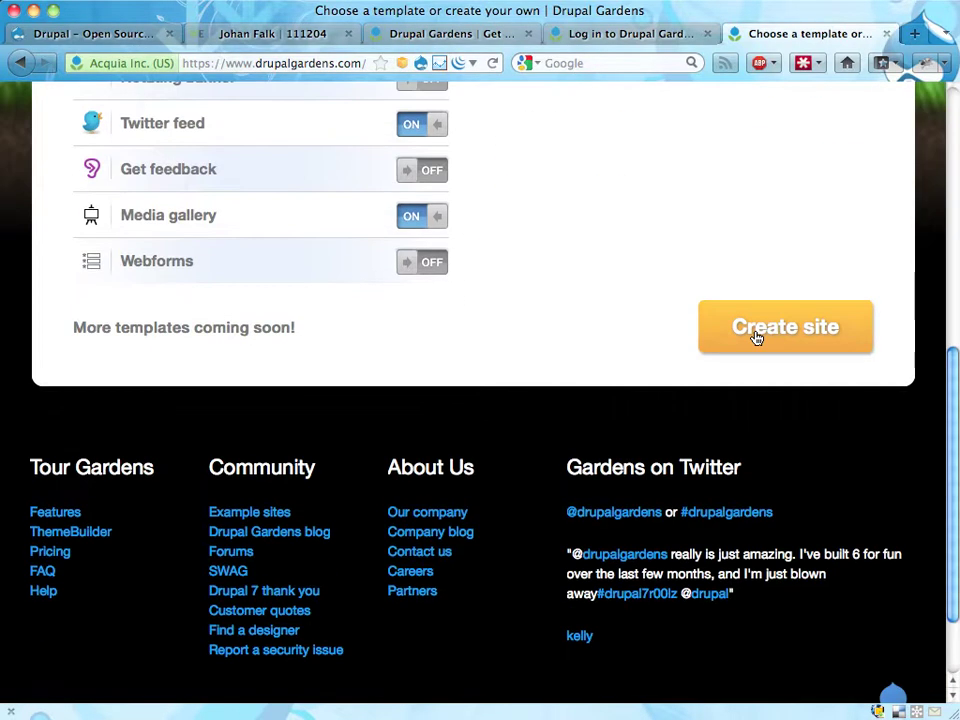
pyautogui.click(757, 338)
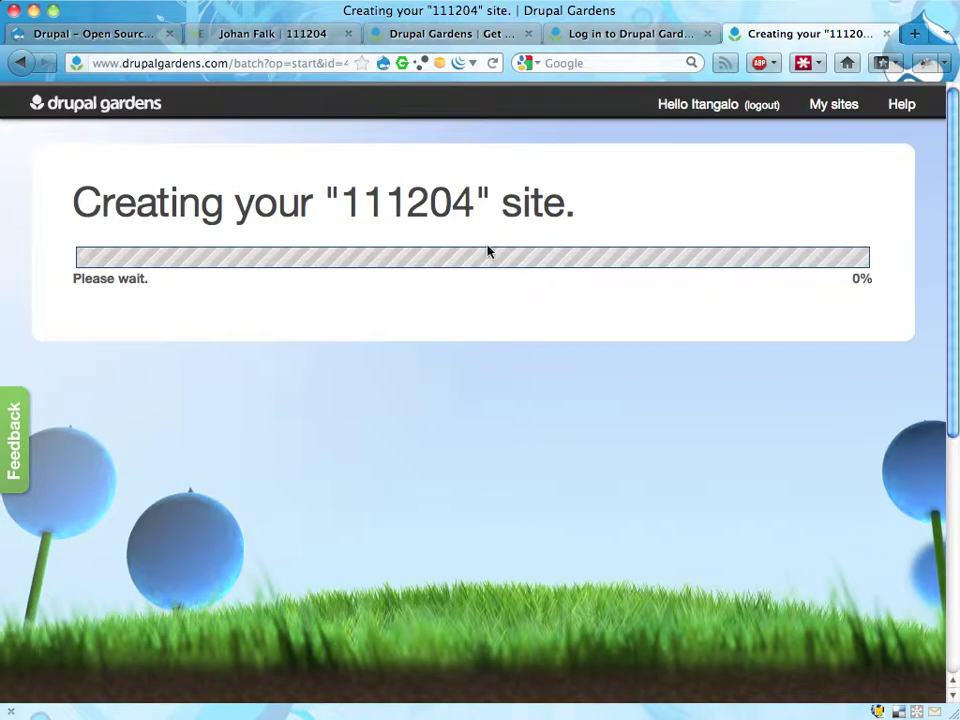
# - Return to the WebEnabled dashboard's Sites list and open site 111204's initial information
pyautogui.click(278, 38)
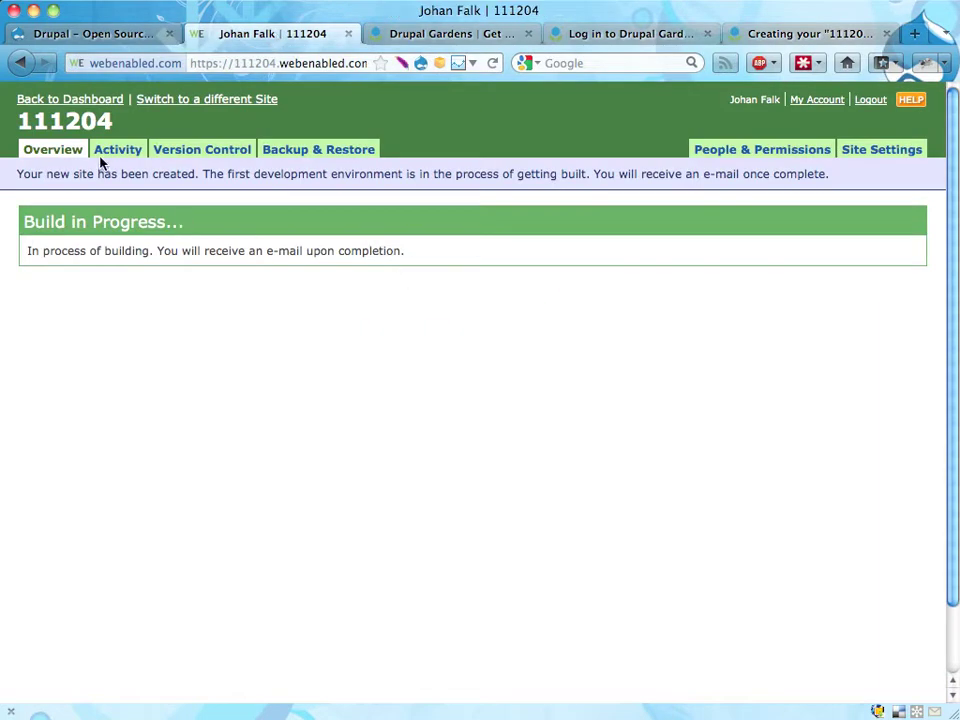
pyautogui.click(85, 104)
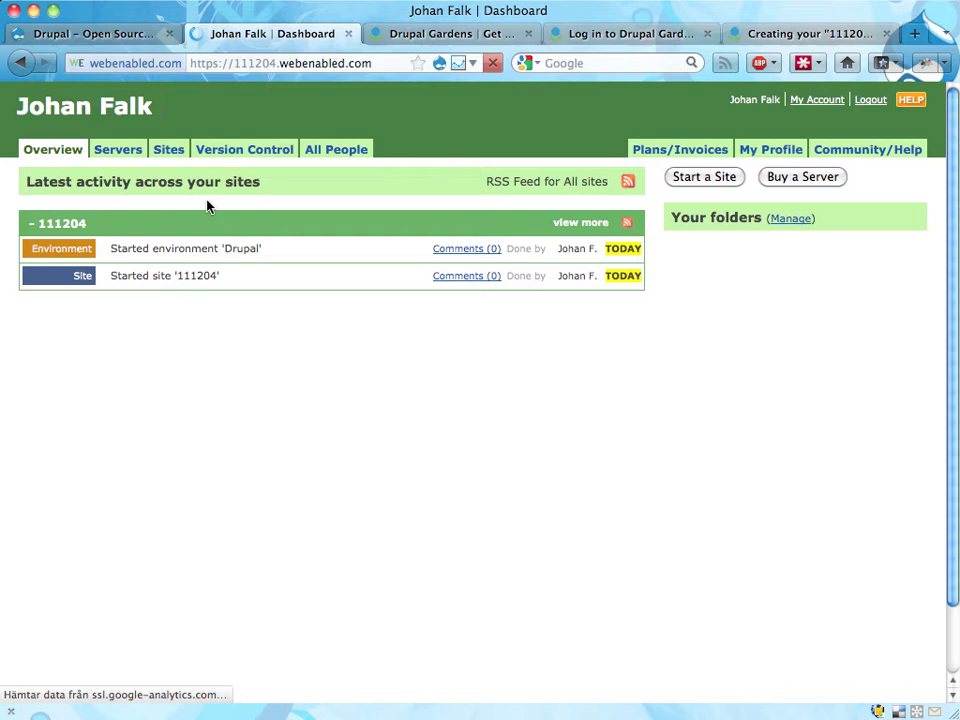
pyautogui.click(167, 158)
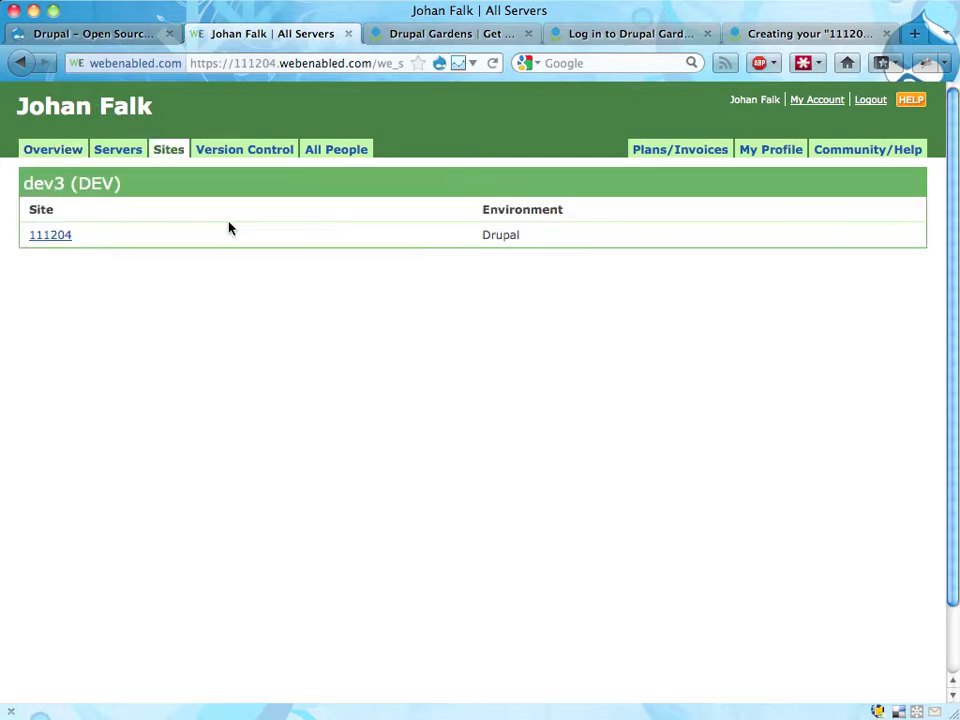
pyautogui.click(59, 238)
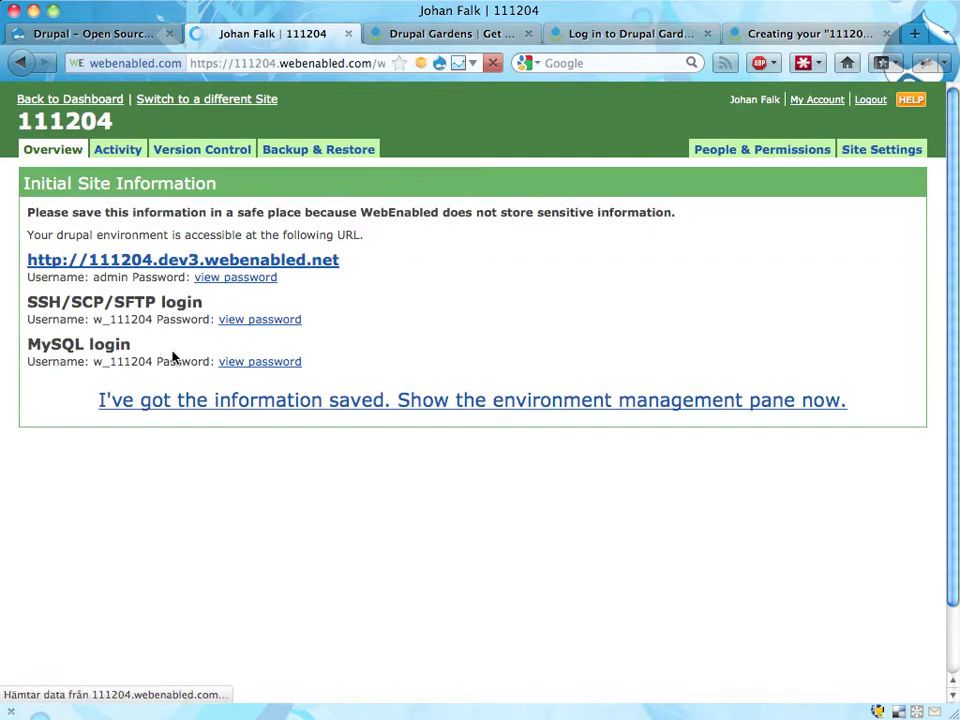
# - Confirm the information is saved and look through the 111204 environment's Manage pane
pyautogui.click(258, 404)
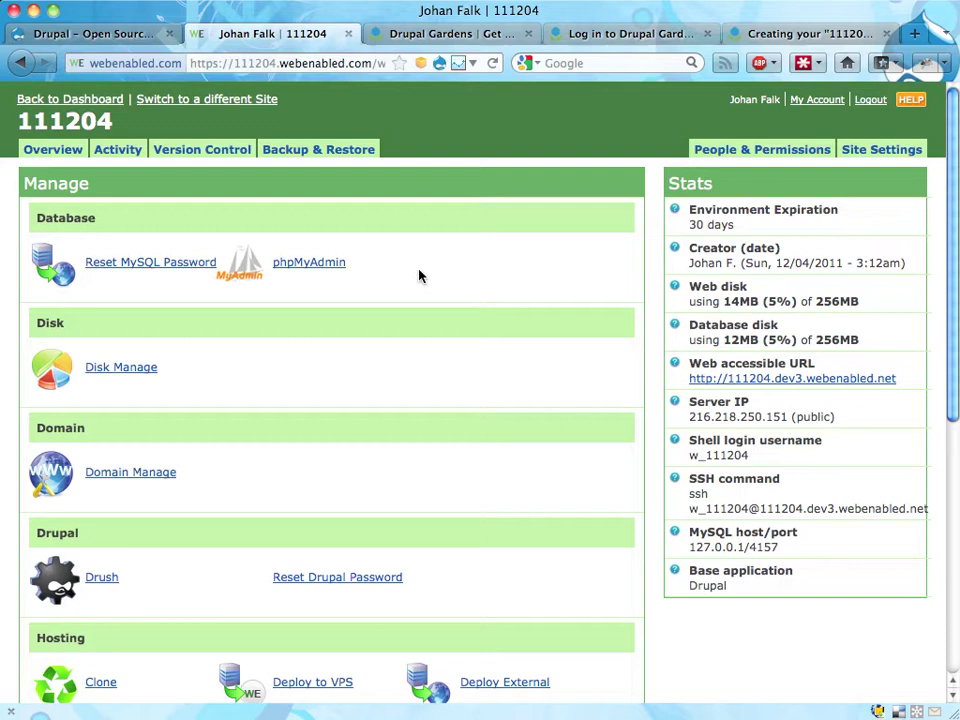
pyautogui.scroll(-5, 388, 315)
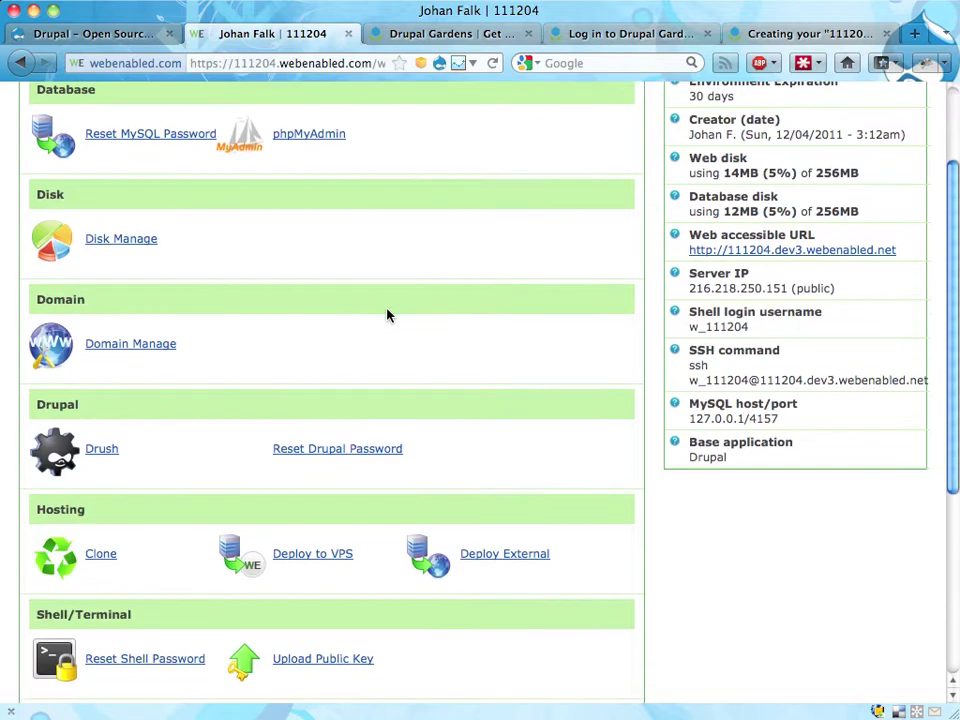
pyautogui.scroll(5, 388, 315)
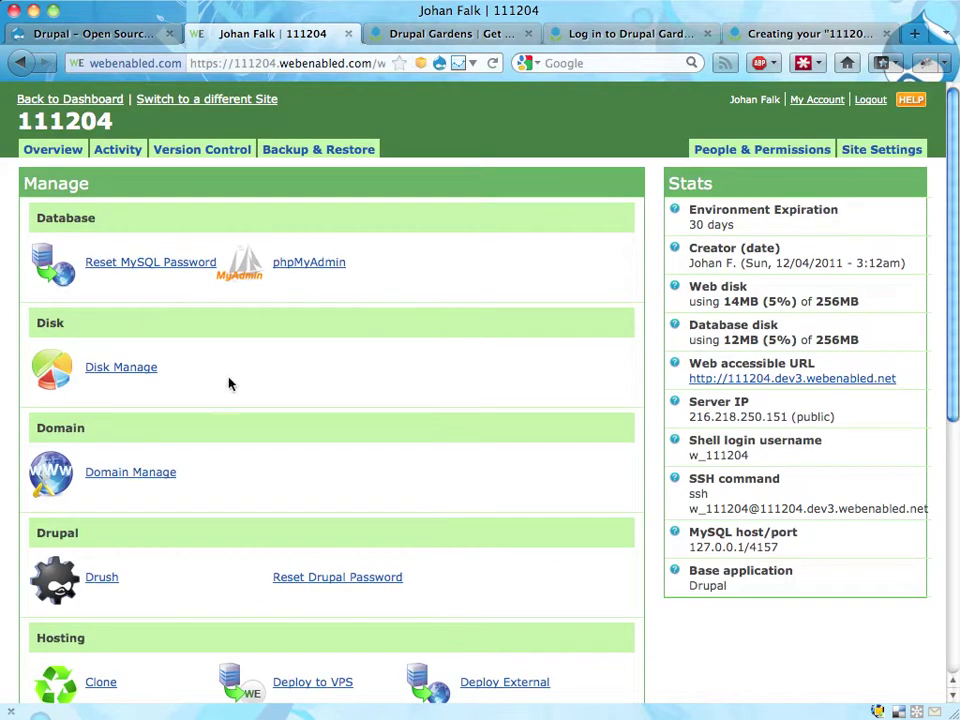
pyautogui.scroll(-2, 349, 399)
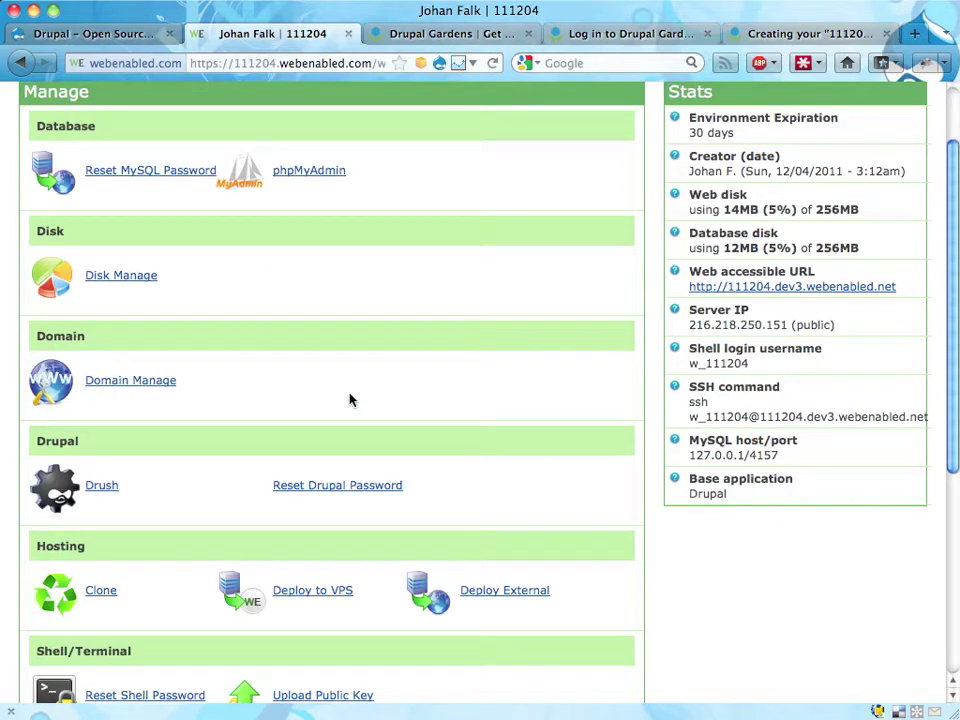
pyautogui.scroll(-7, 350, 399)
pyautogui.scroll(3, 351, 399)
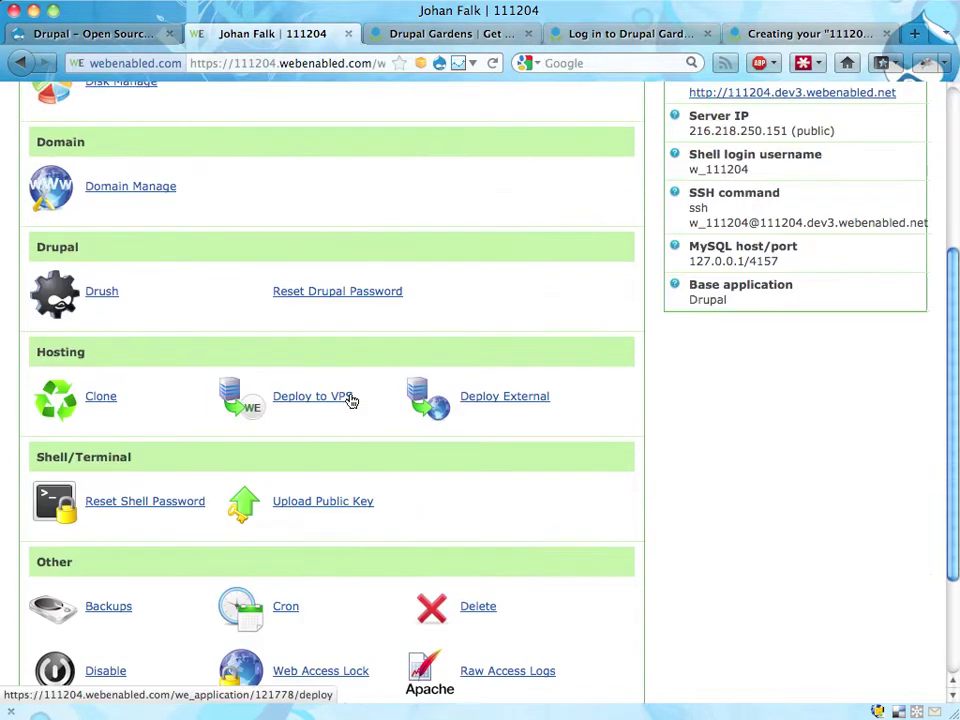
pyautogui.scroll(6, 350, 399)
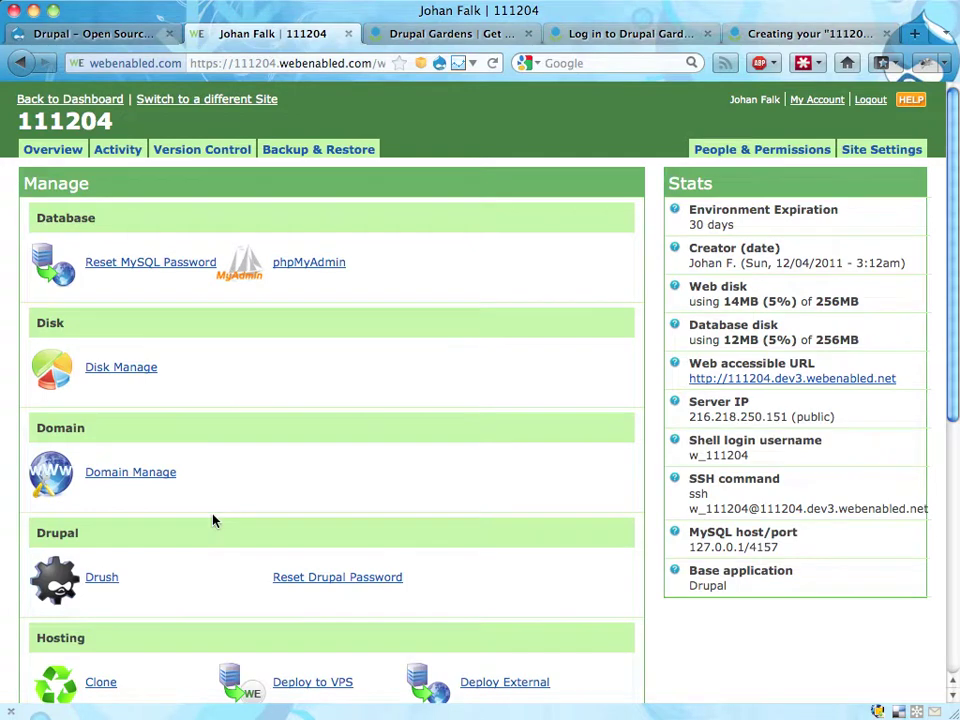
pyautogui.scroll(-1, 212, 520)
pyautogui.scroll(1, 212, 520)
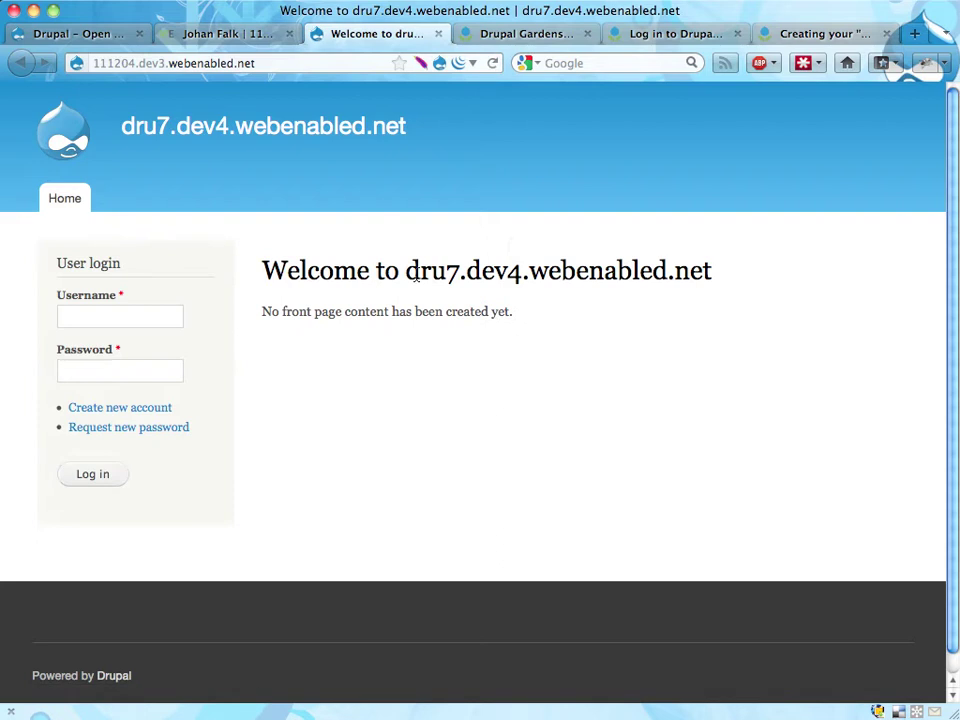
# - Log in to the 111204 Drupal site as admin with its password, then check the Gardens creation tab
pyautogui.moveTo(420, 272); pyautogui.dragTo(640, 272)
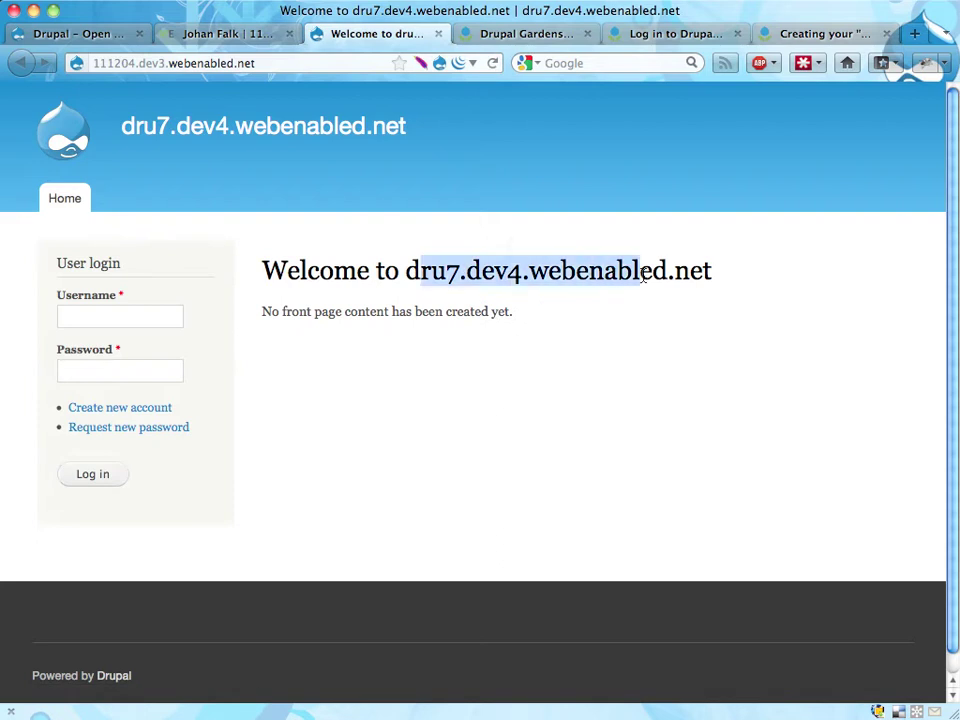
pyautogui.click(140, 317)
pyautogui.write('admin')
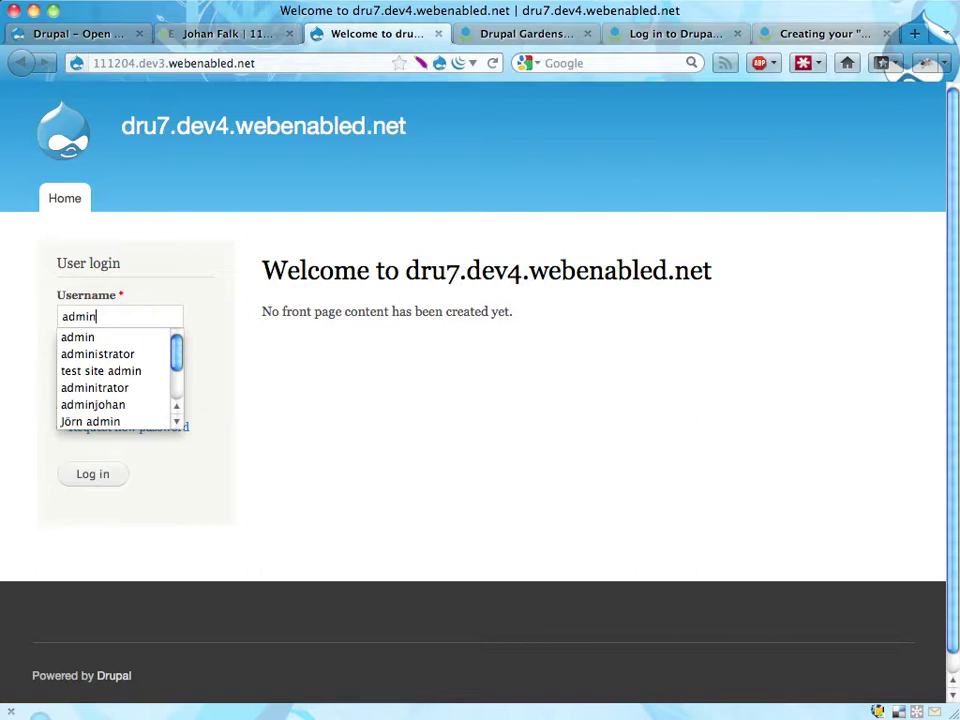
pyautogui.press('Escape')
pyautogui.click(64, 371)
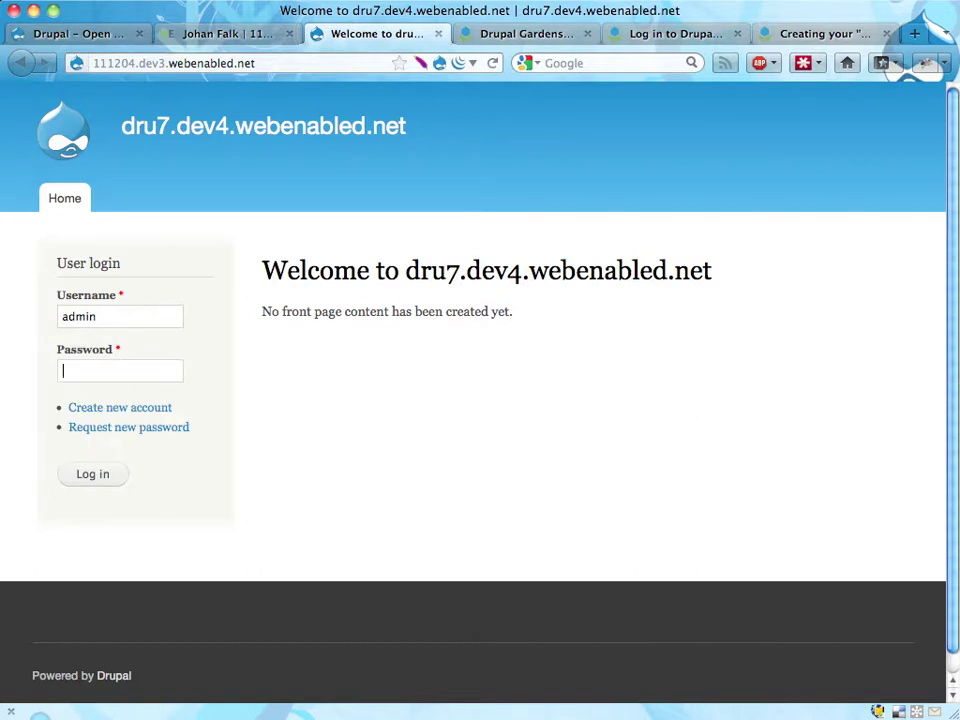
pyautogui.write('admin1')
pyautogui.click(112, 477)
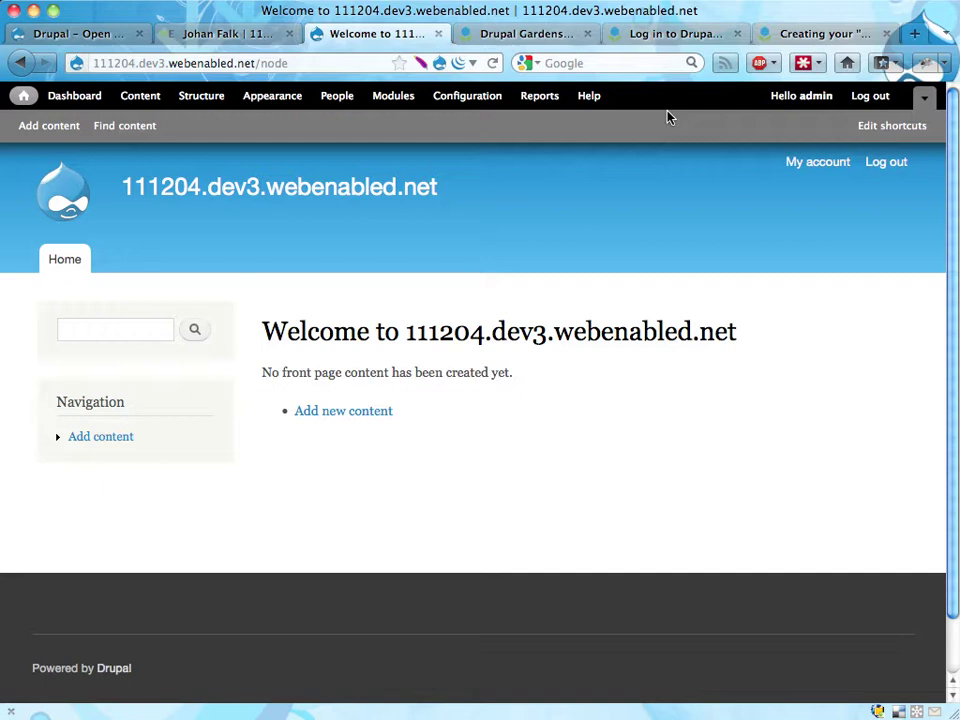
pyautogui.click(823, 36)
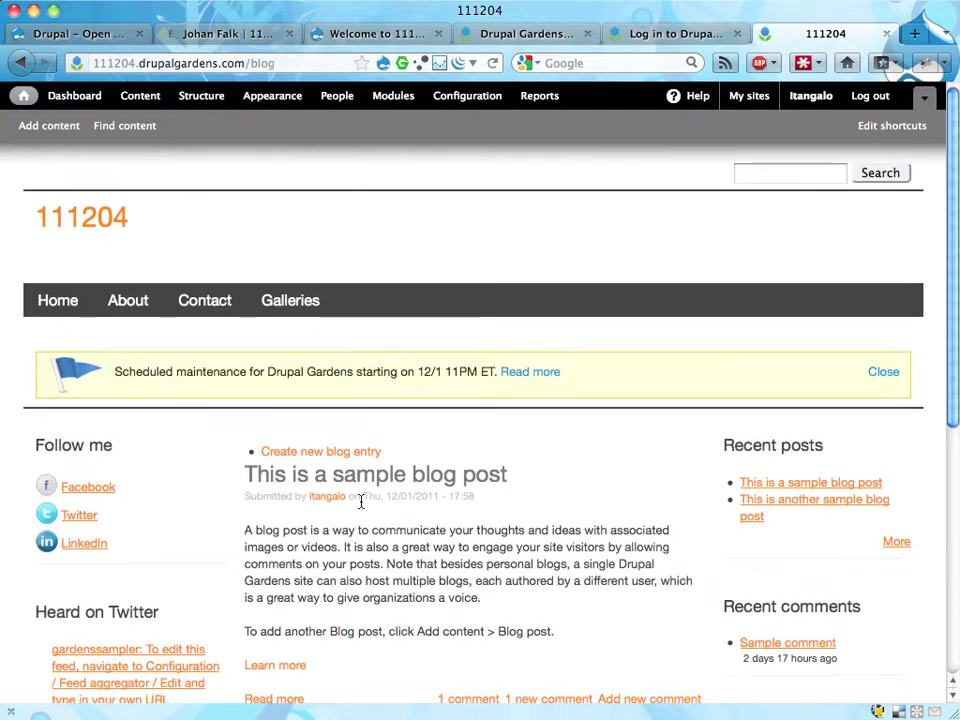
# - Browse the 111204 Gardens blog's sample posts, comment and gallery, glancing at the WebEnabled and Drupal tabs
pyautogui.scroll(-8, 364, 506)
pyautogui.scroll(8, 362, 505)
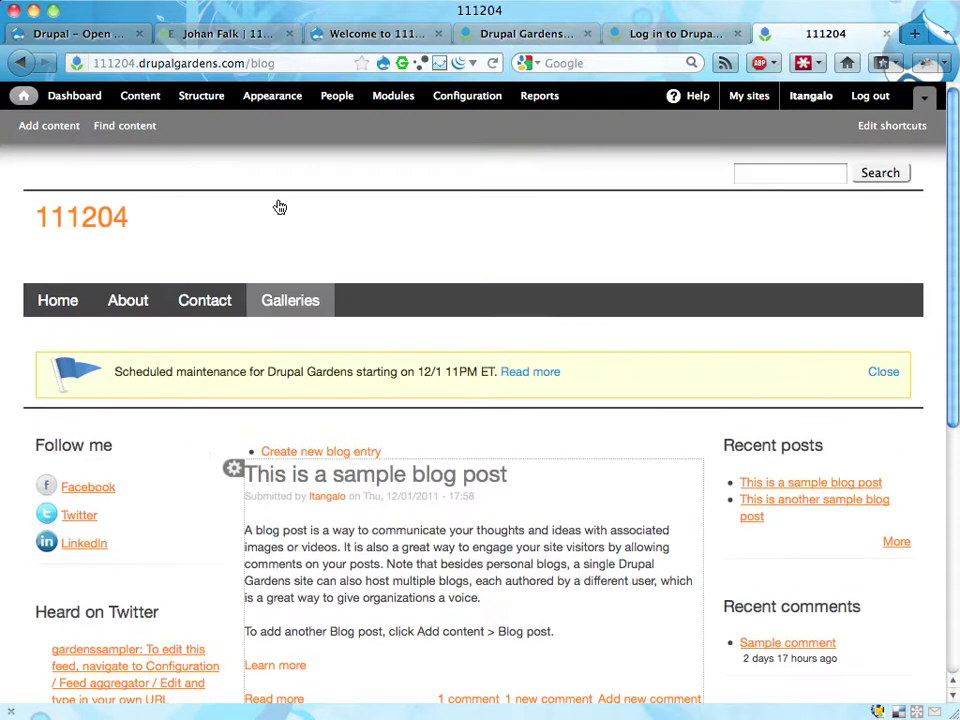
pyautogui.click(253, 34)
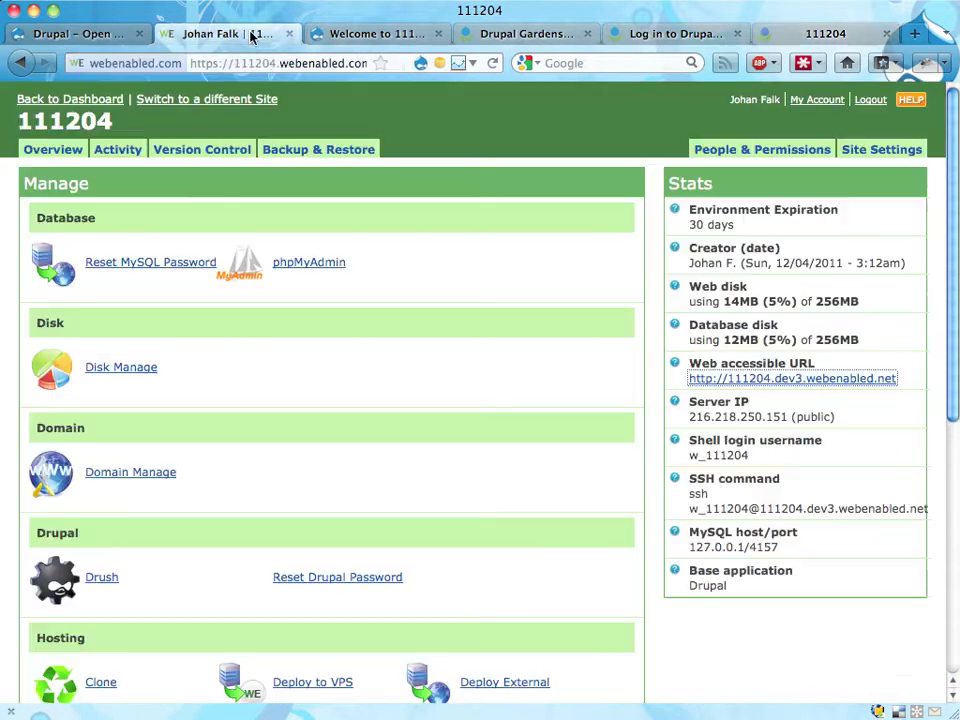
pyautogui.click(340, 34)
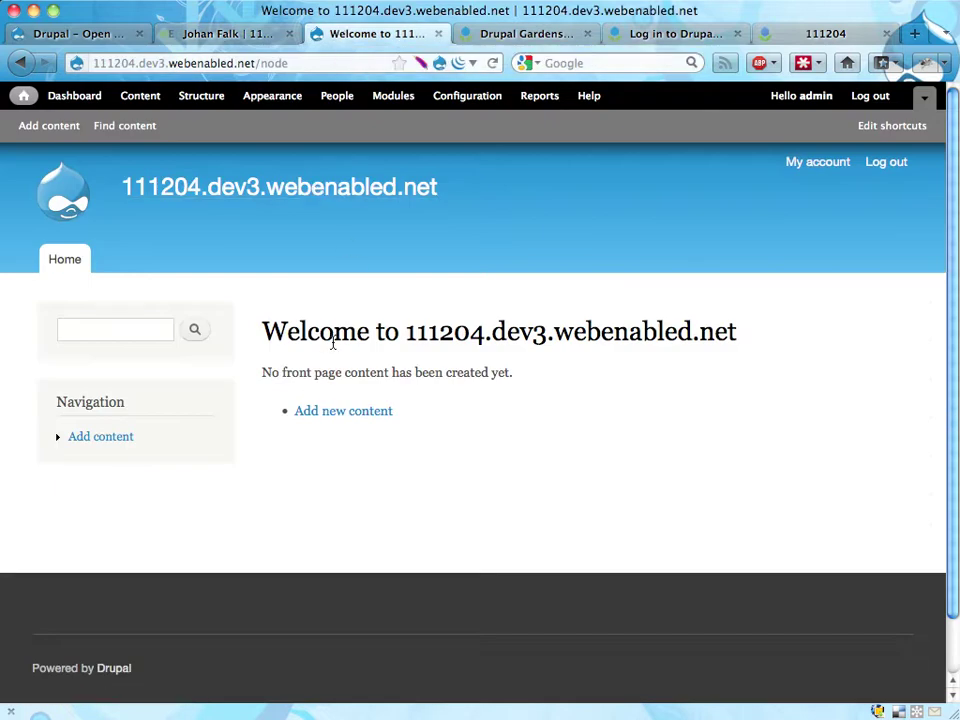
pyautogui.click(815, 35)
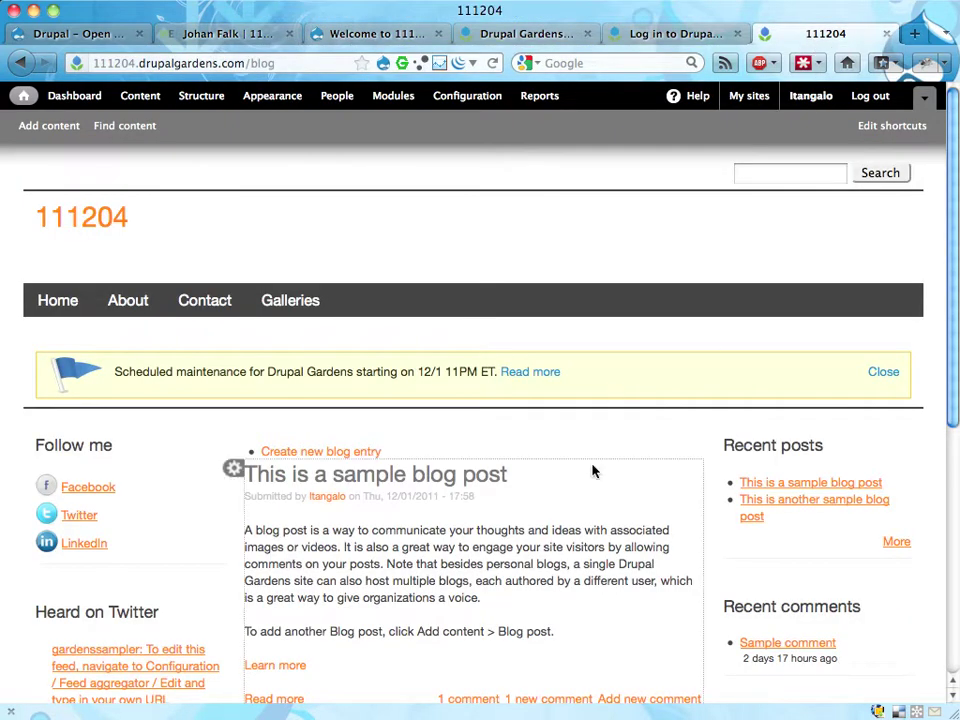
pyautogui.scroll(-5, 573, 512)
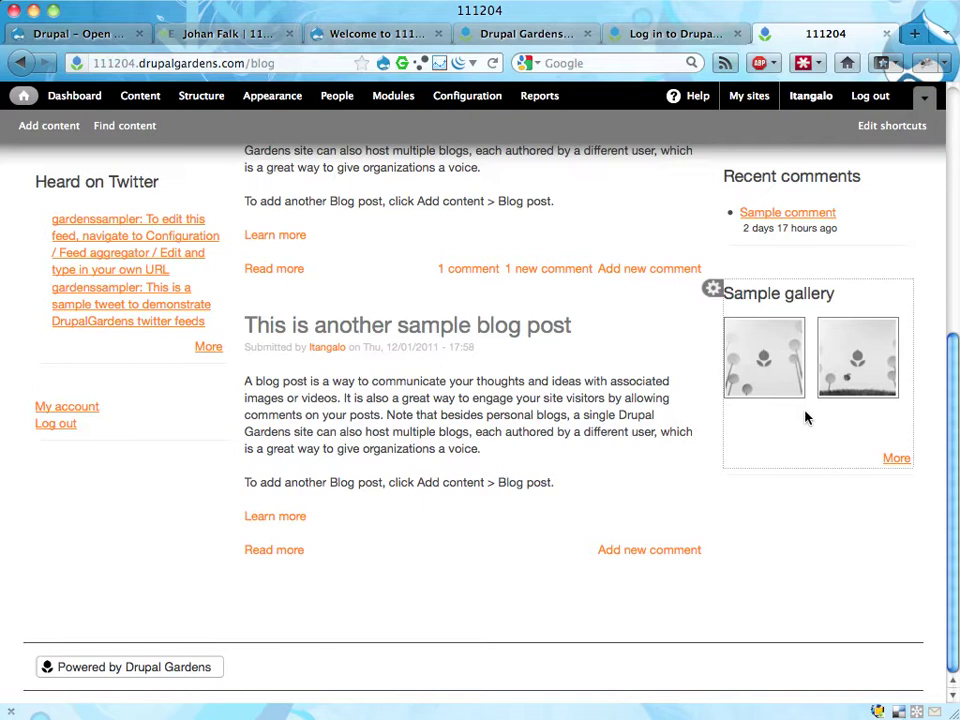
pyautogui.scroll(5, 806, 418)
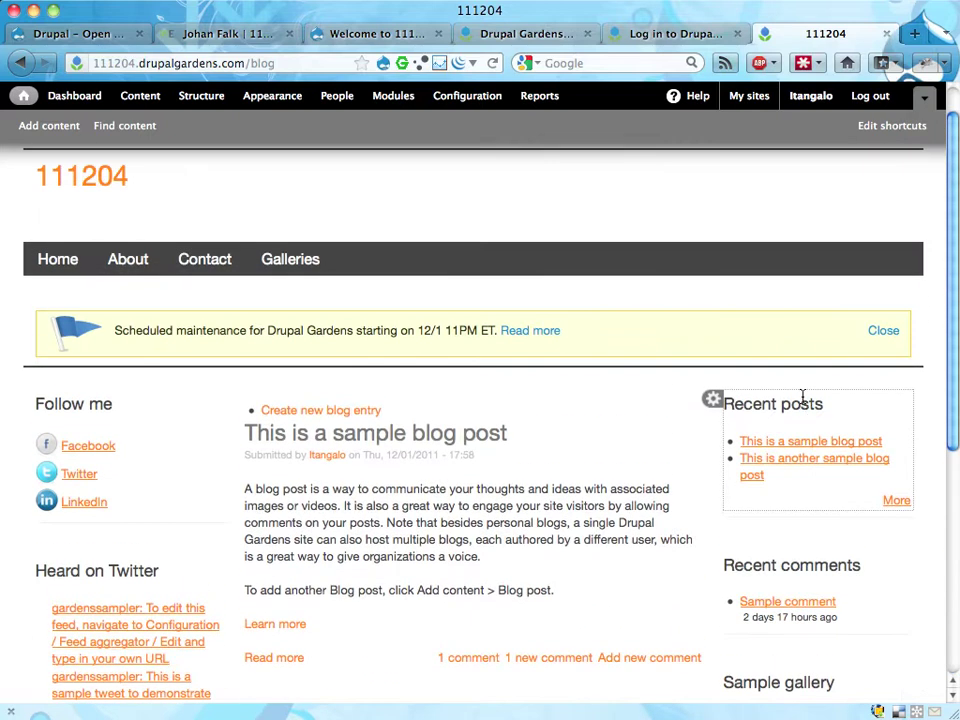
pyautogui.scroll(1, 670, 222)
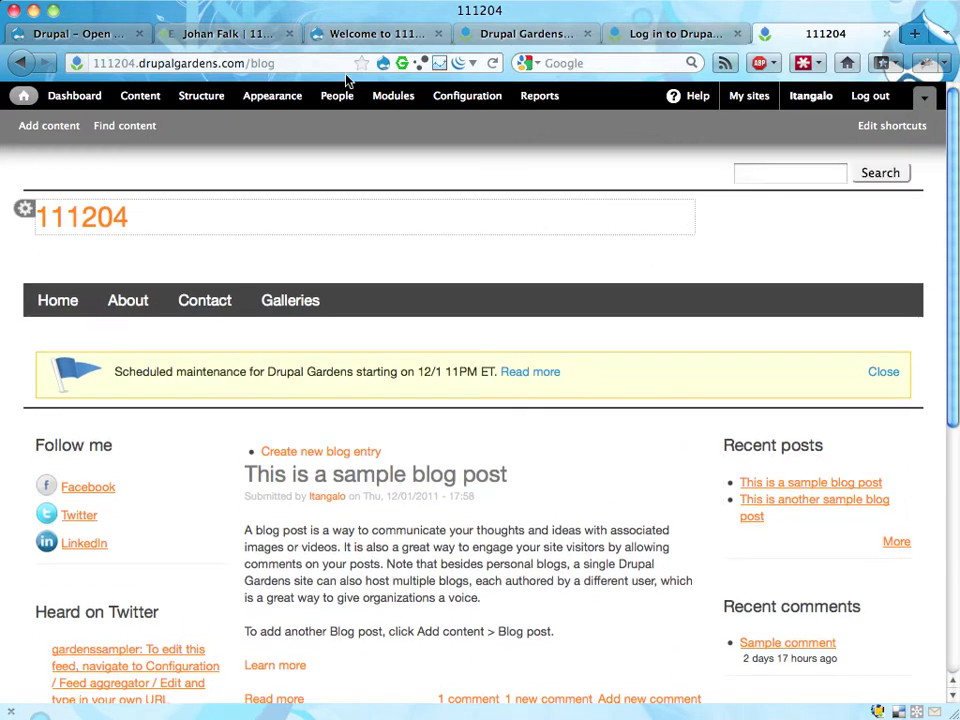
# - Return to the Drupal front page, then load acquia.com in a new browser tab
pyautogui.click(403, 38)
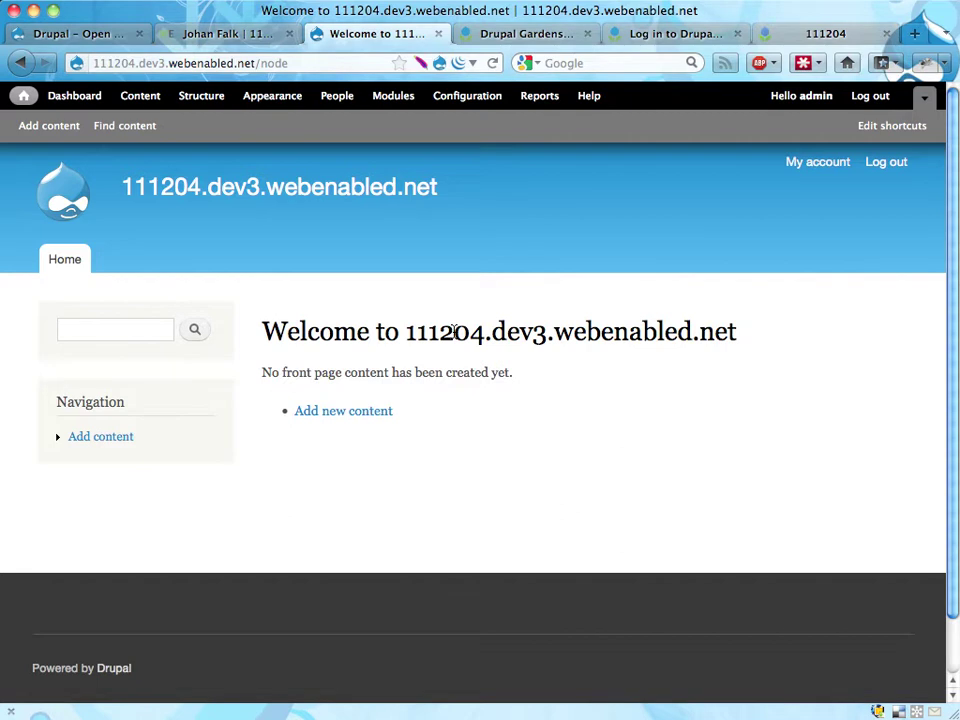
pyautogui.press('super+t')
pyautogui.write('acquia.com')
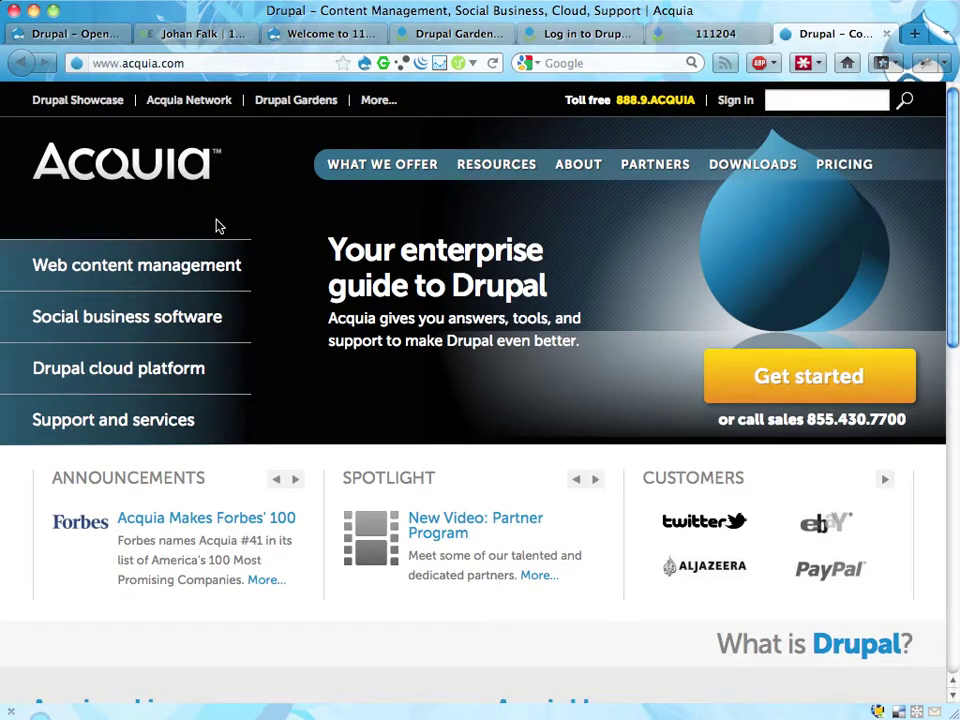
# - Go to acquia.com/downloads, view the Acquia Drupal and Dev Desktop packages, then return to the 111204 site
pyautogui.click(245, 63)
pyautogui.press('Right')
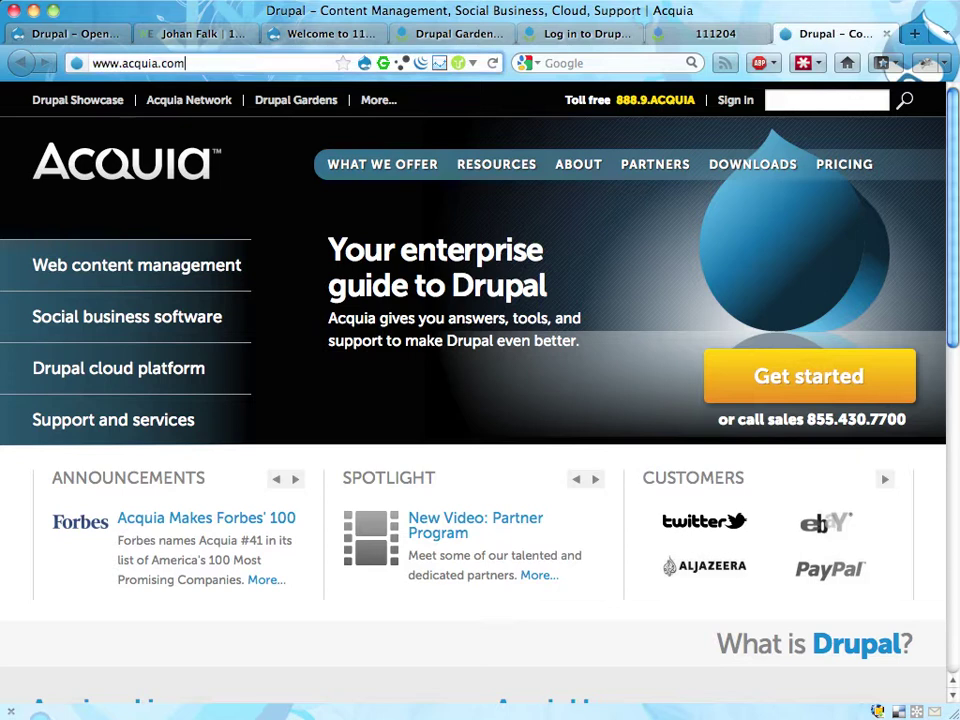
pyautogui.write('/downloads')
pyautogui.press('Return')
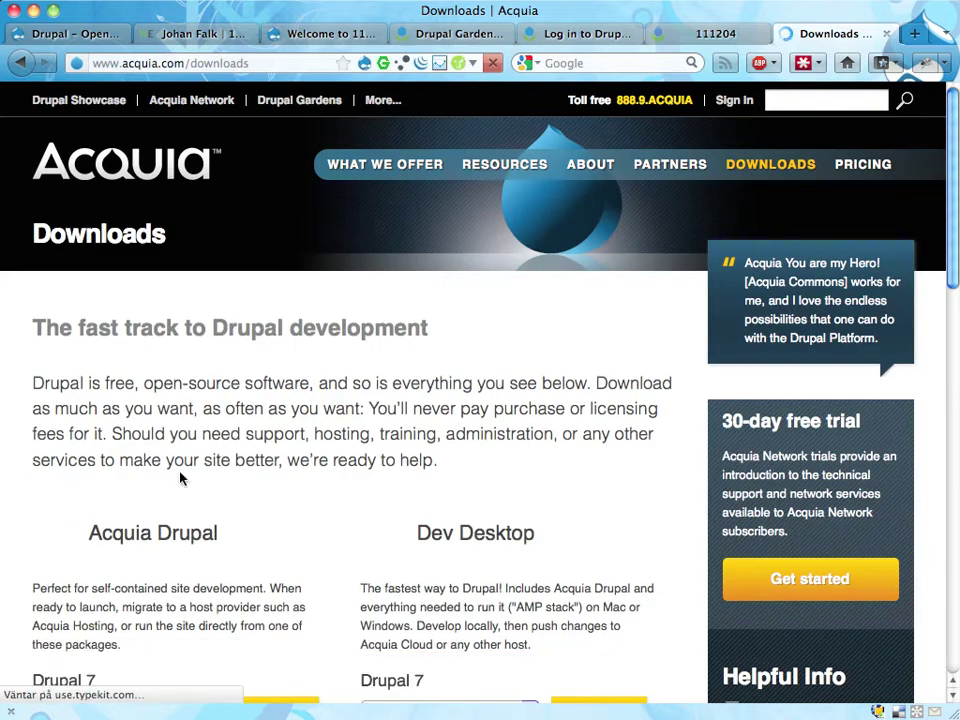
pyautogui.scroll(-2, 148, 480)
pyautogui.scroll(-3, 146, 480)
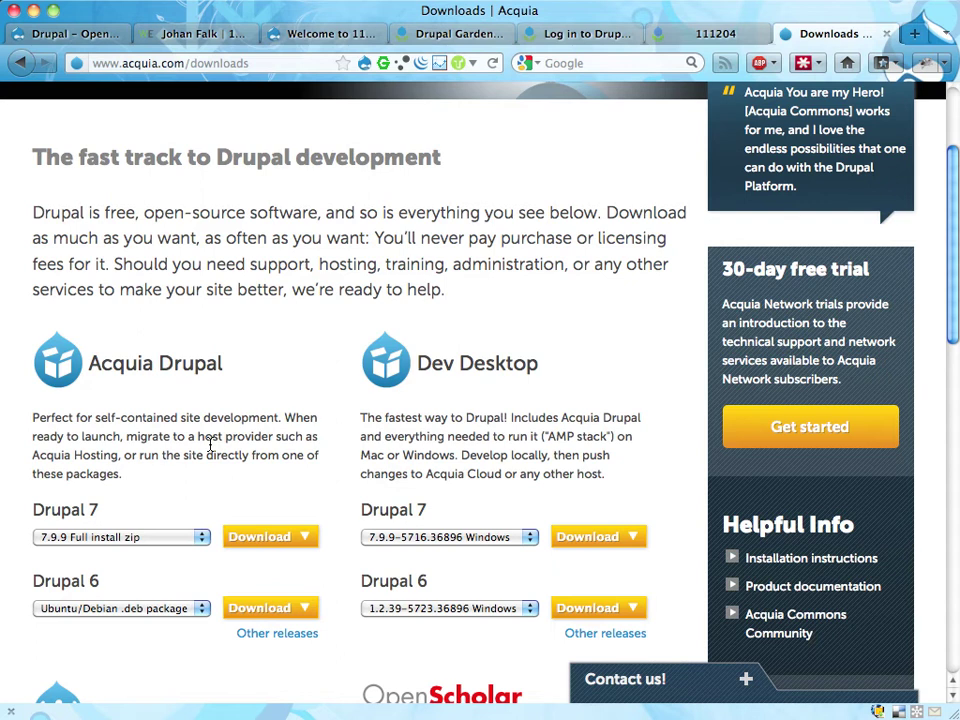
pyautogui.scroll(3, 293, 268)
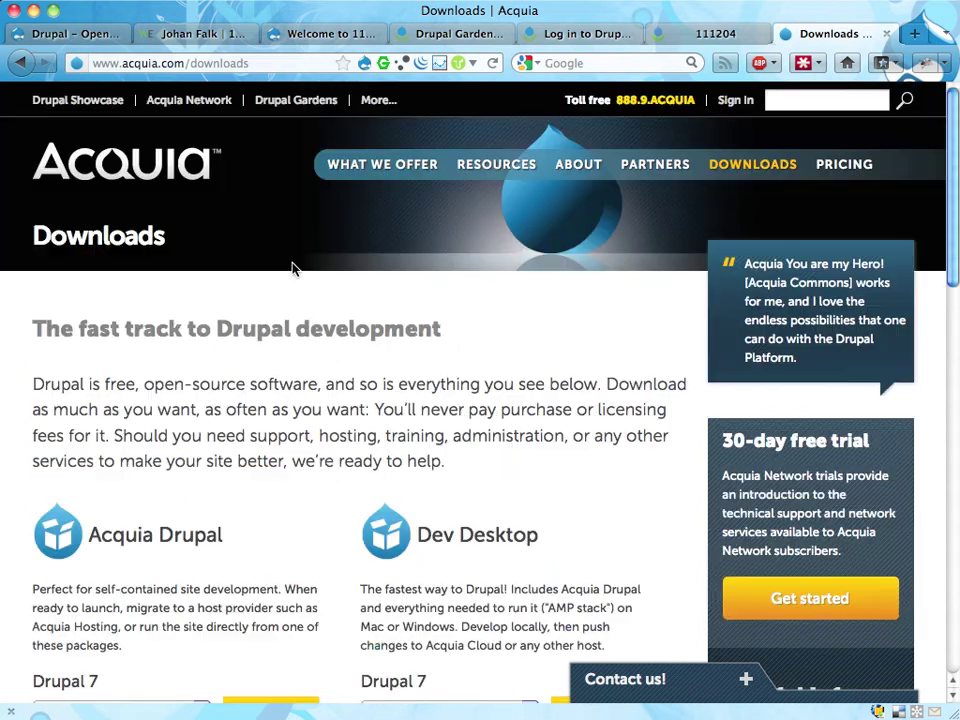
pyautogui.click(335, 33)
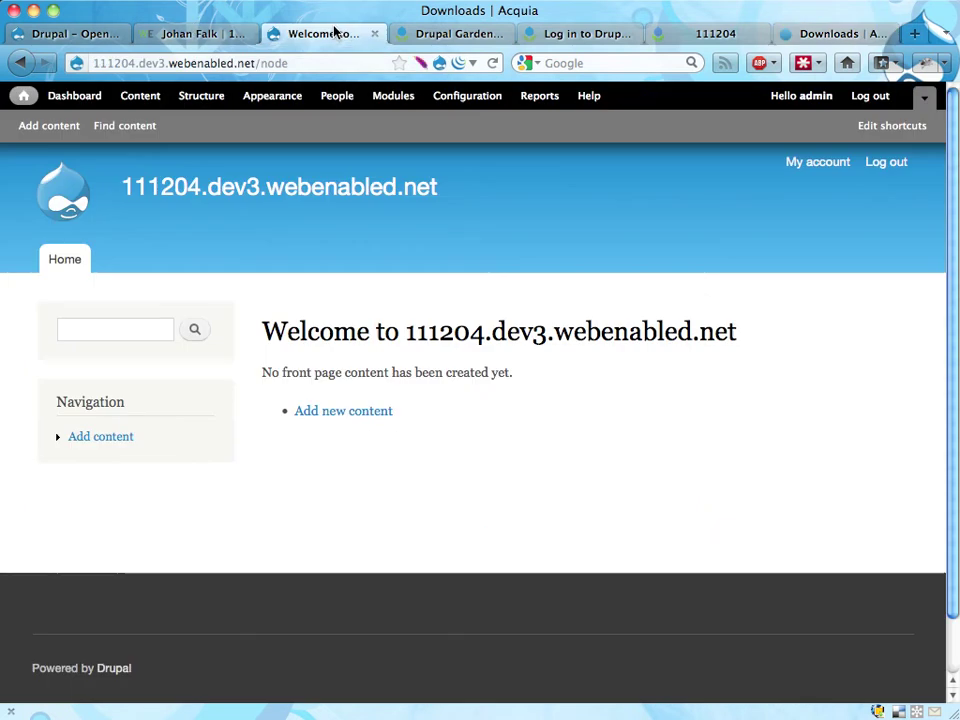